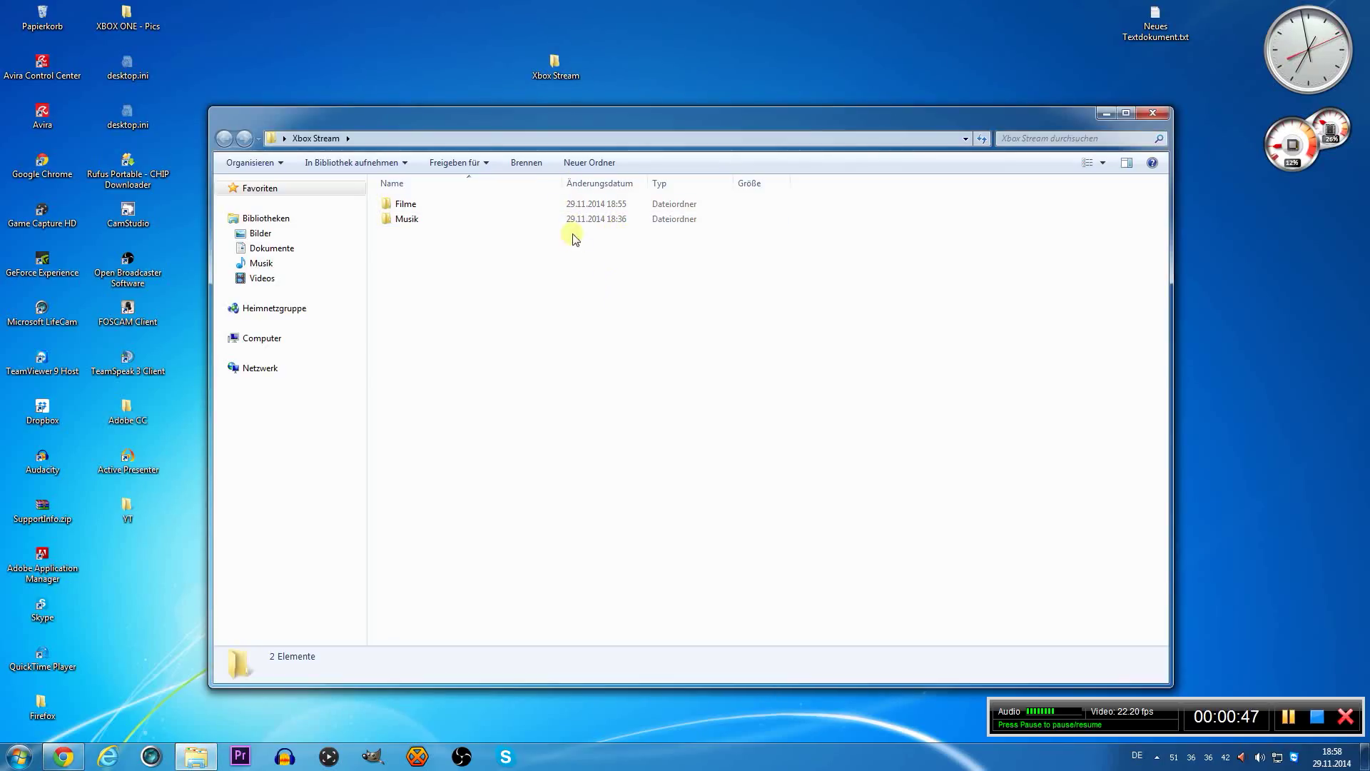
Examine the contents of the Filme and Musik subfolders in the Xbox Stream folder.
double_click(424, 211)
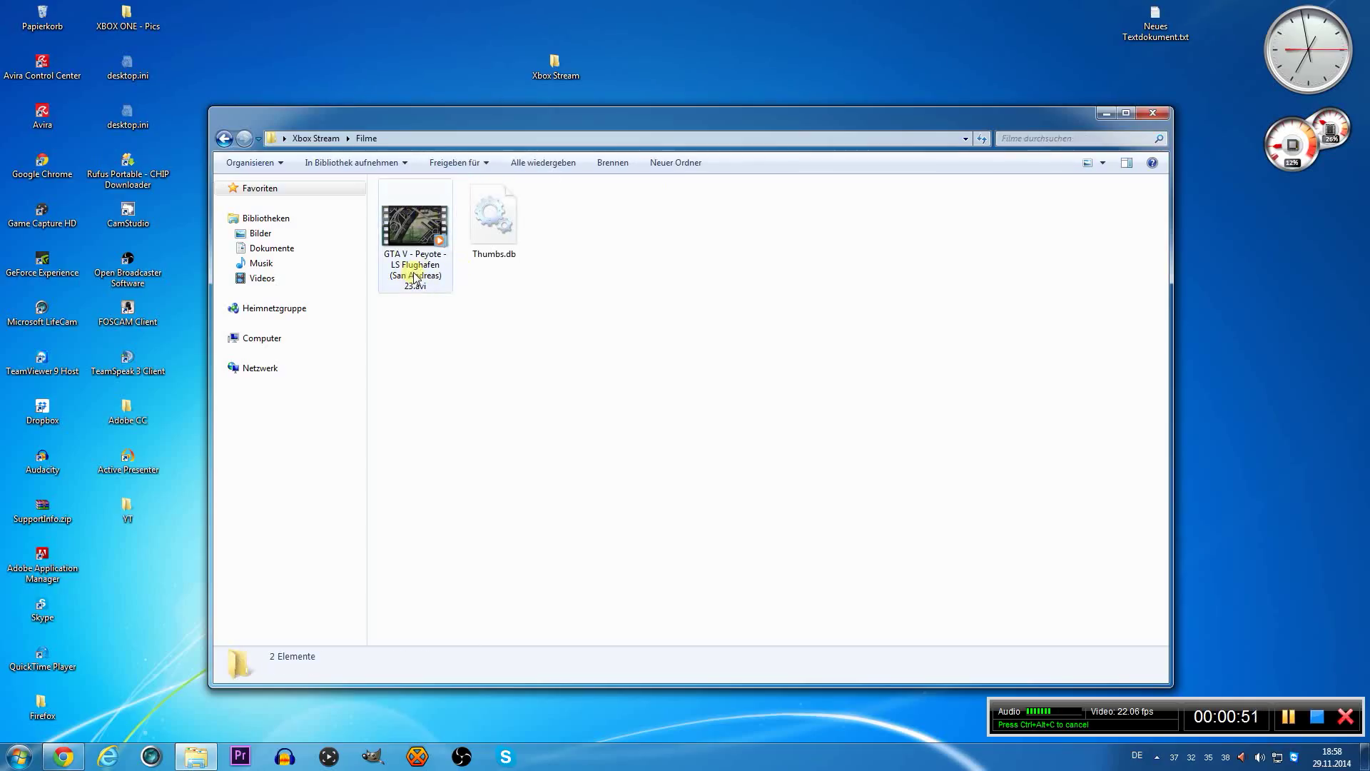
click(226, 139)
click(401, 220)
double_click(400, 220)
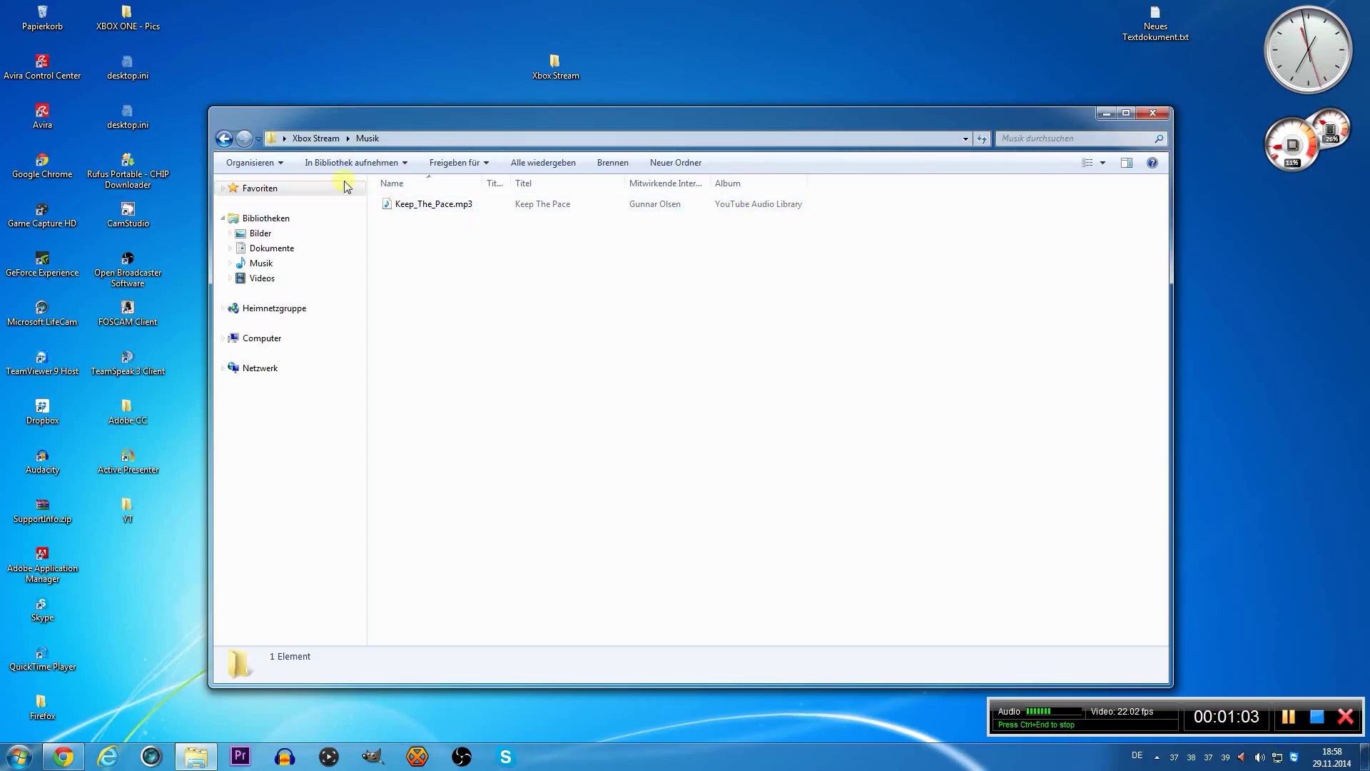
click(224, 138)
click(454, 333)
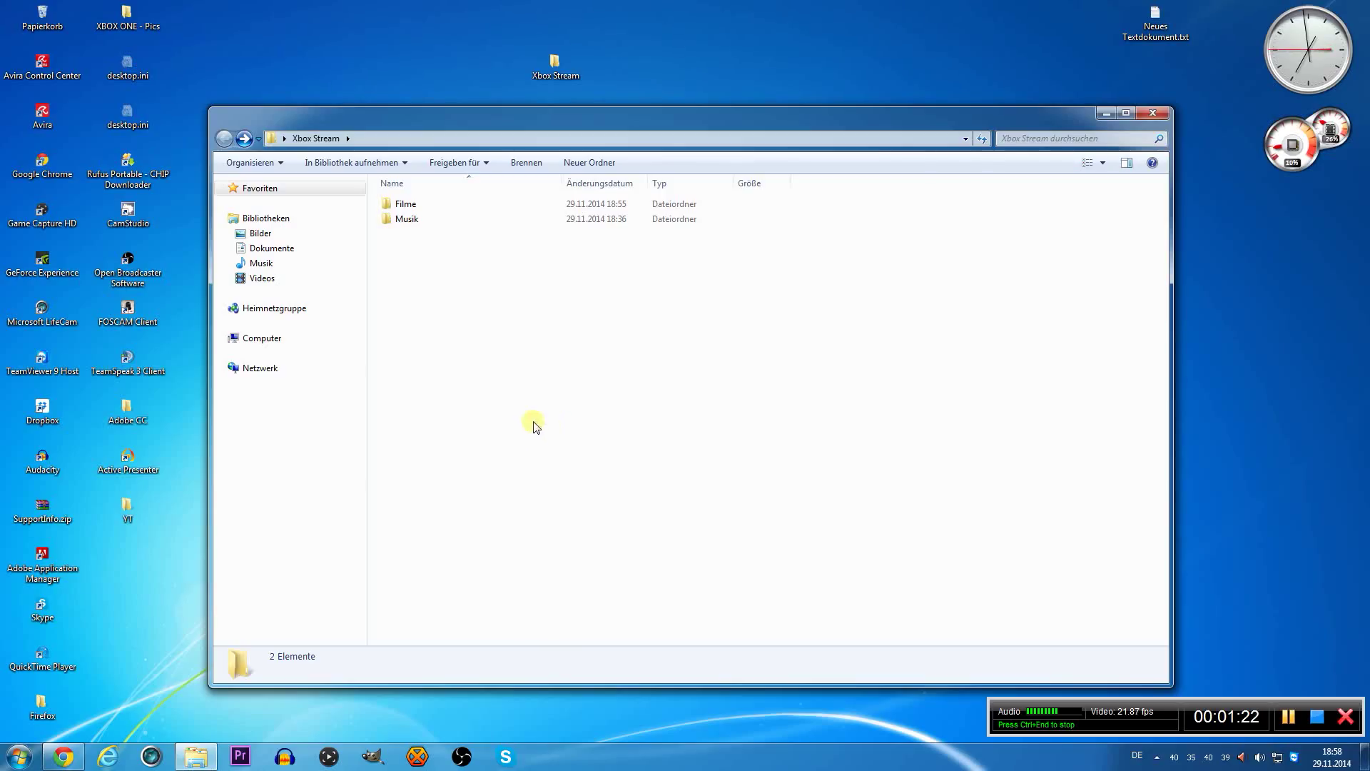
Find the Netzwerk- und Freigabecenter with the search term "freigabe" and open the Medienstreaming options from its advanced sharing settings.
click(19, 756)
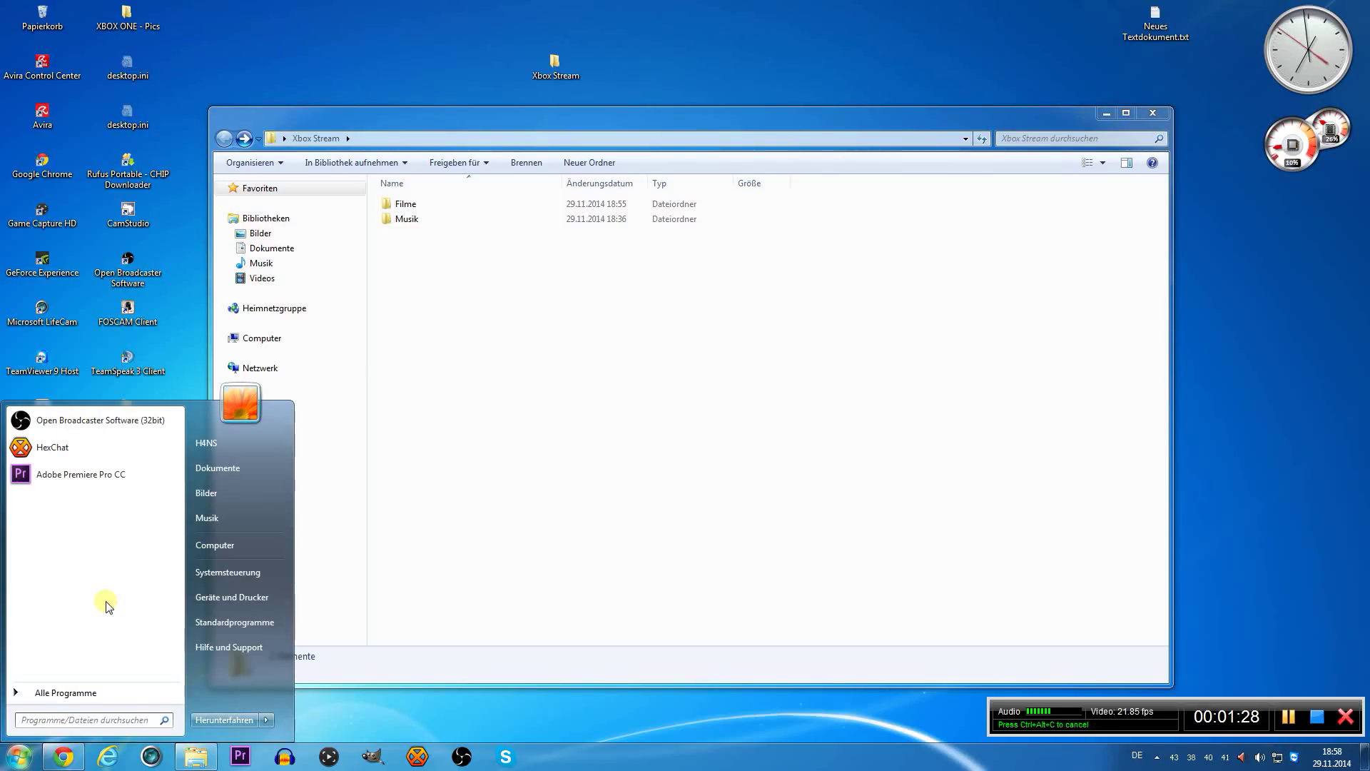
text(fre)
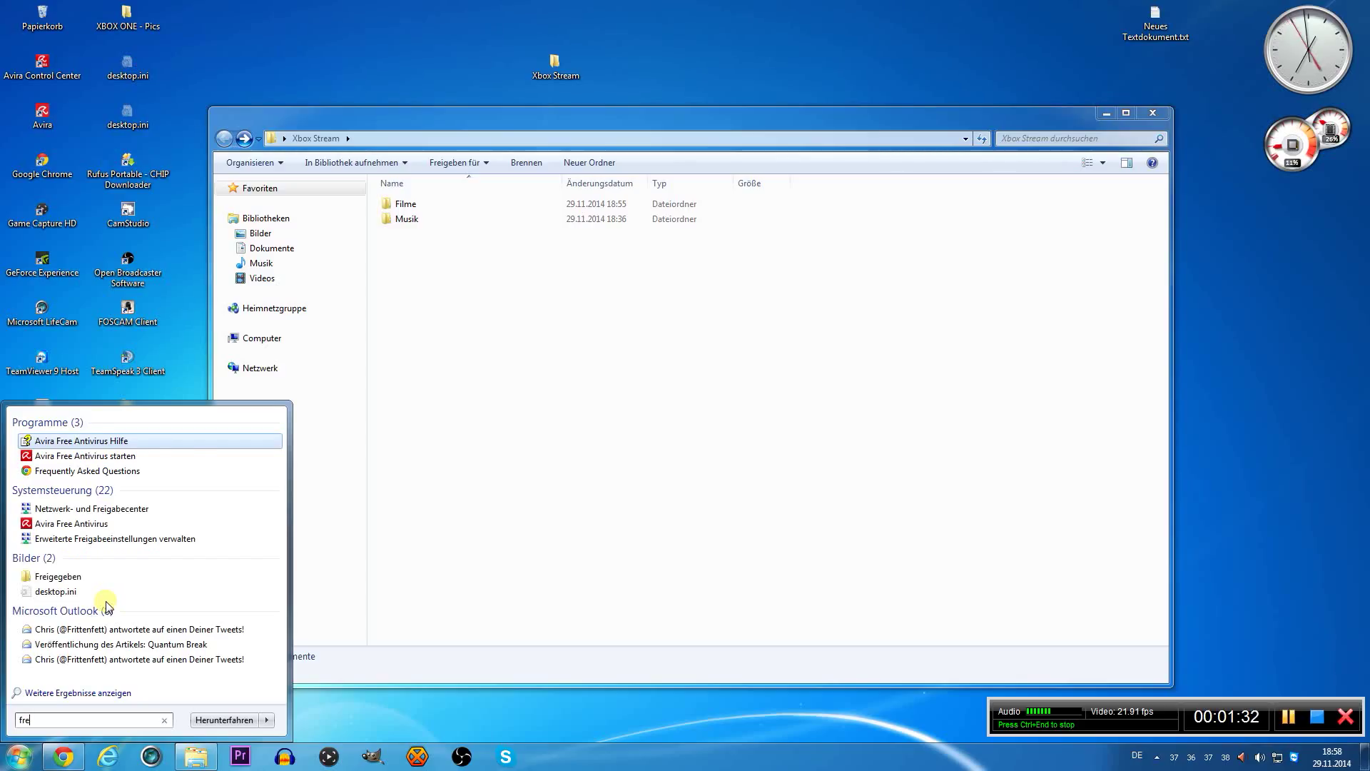
text(igabe)
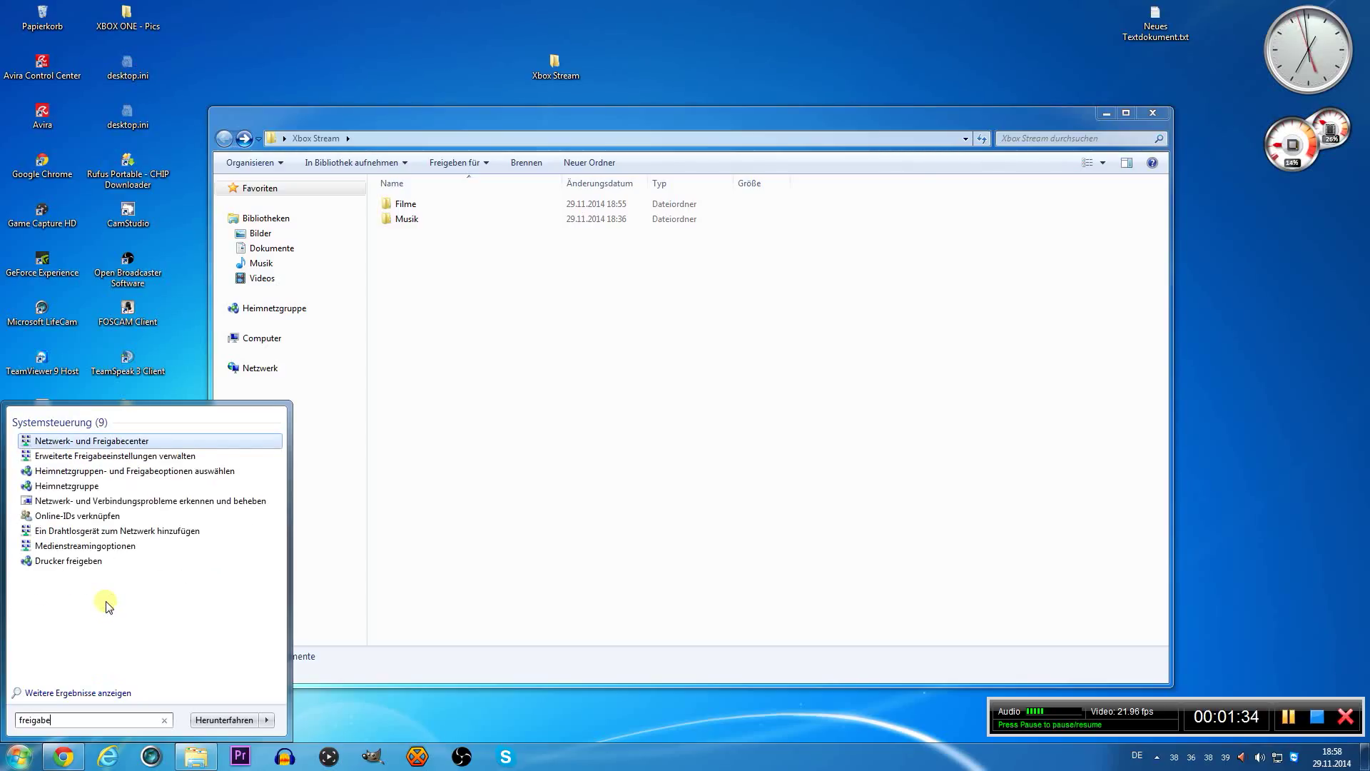
click(60, 441)
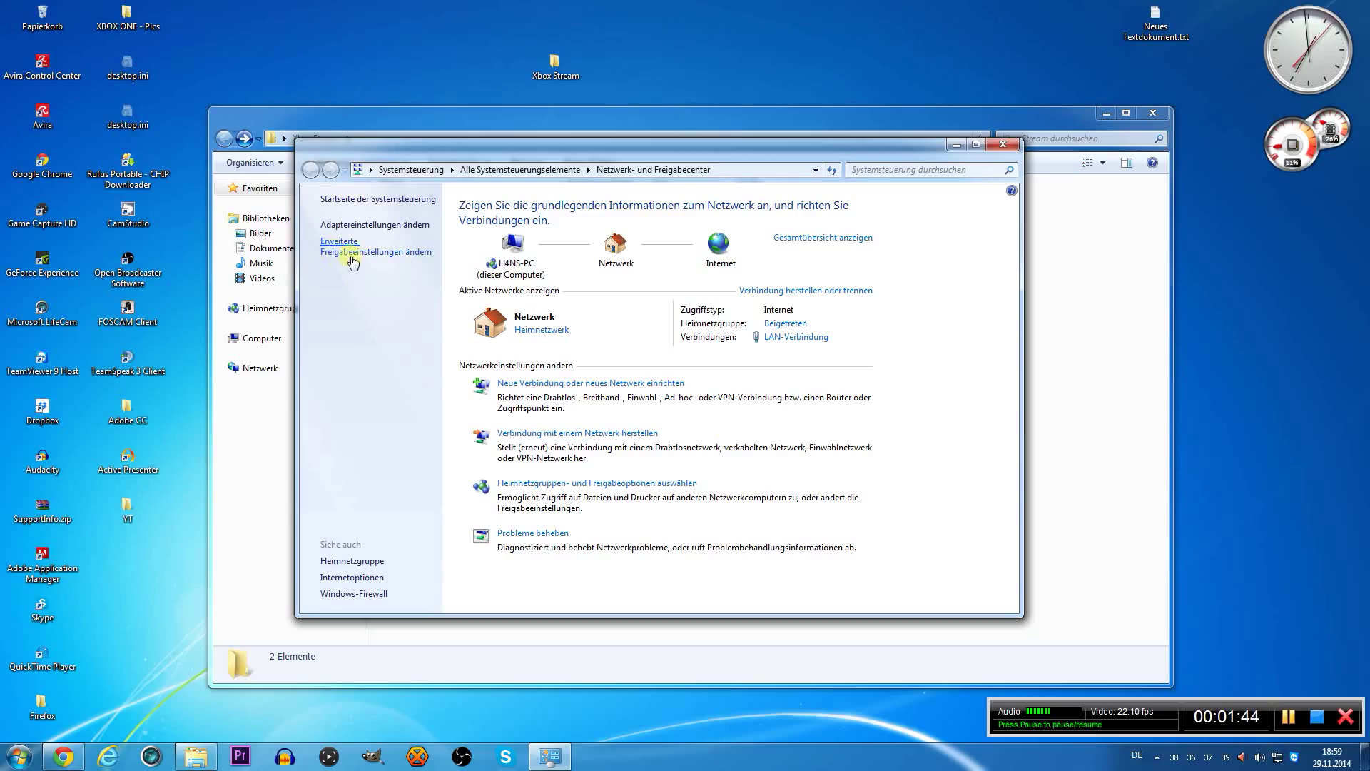
click(408, 258)
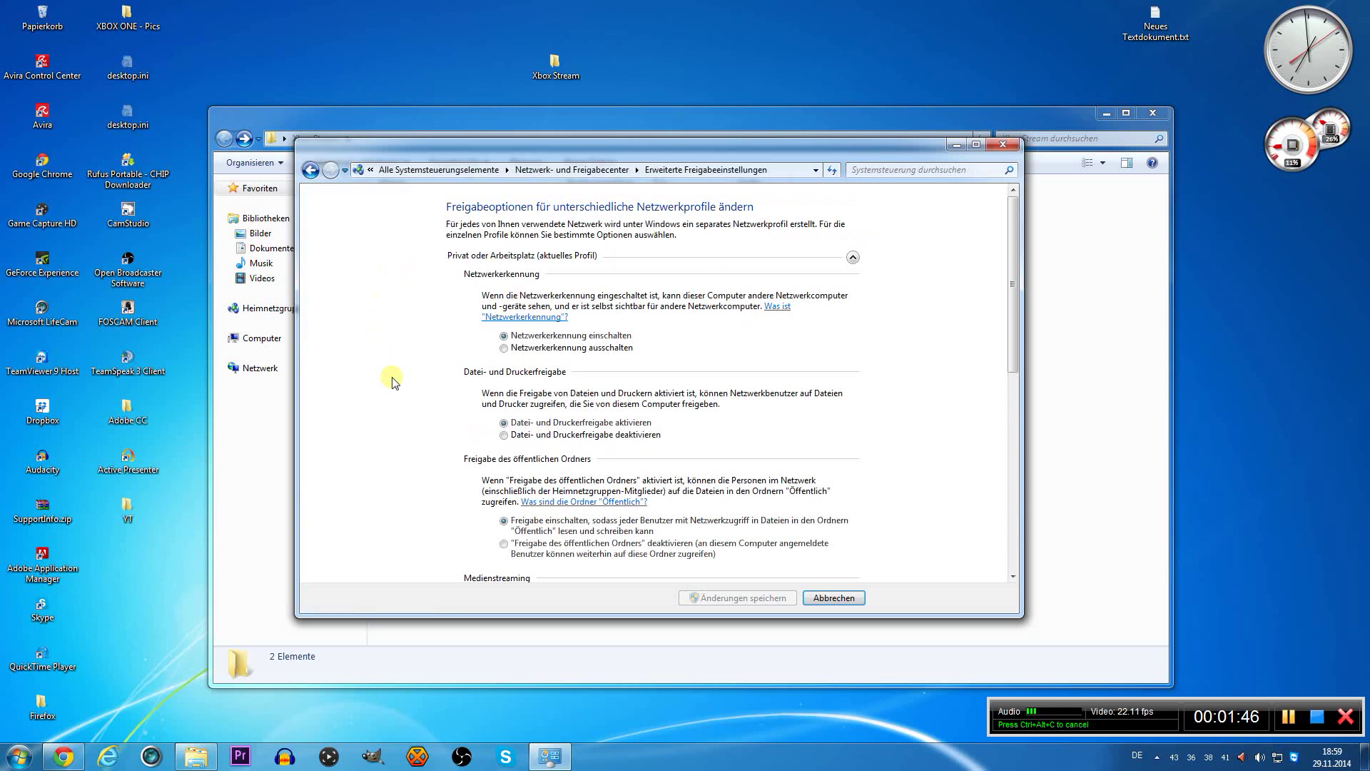
drag(1019, 307, 1021, 427)
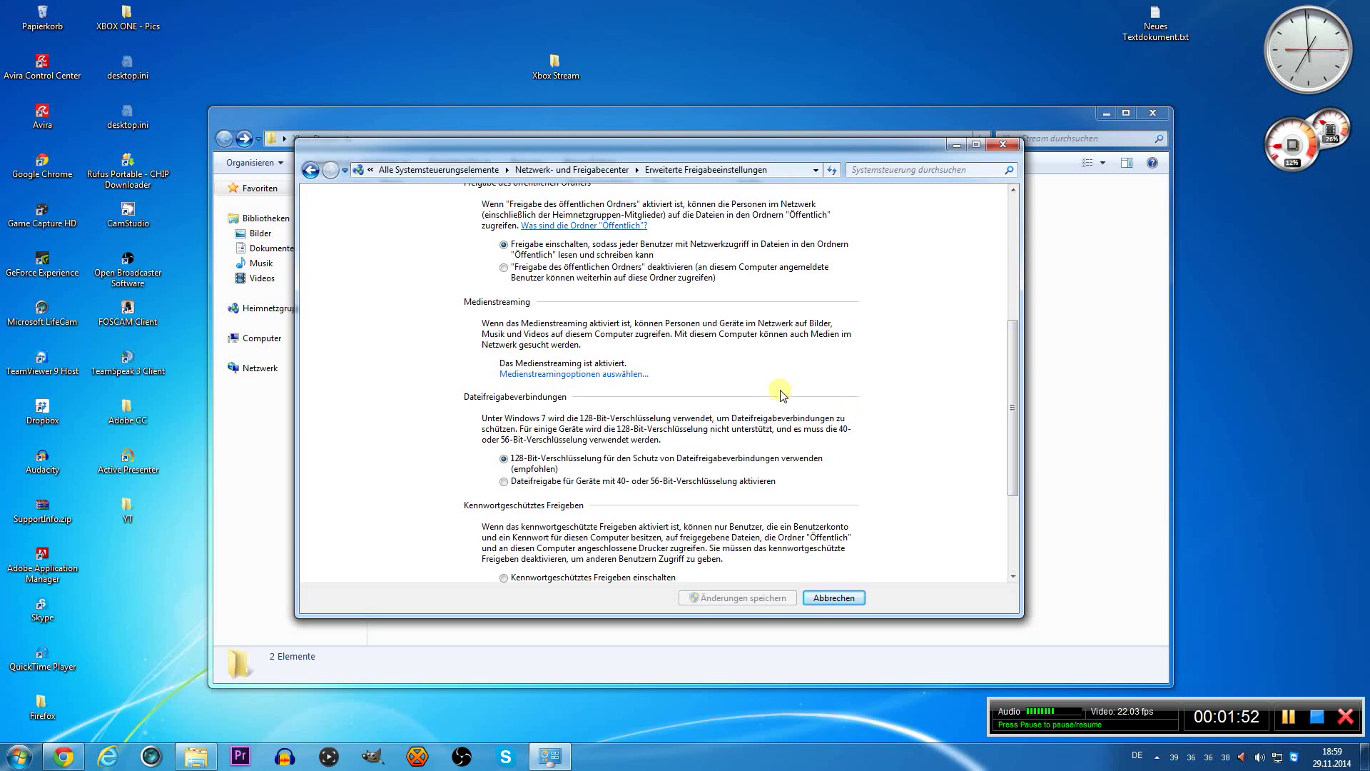
click(557, 374)
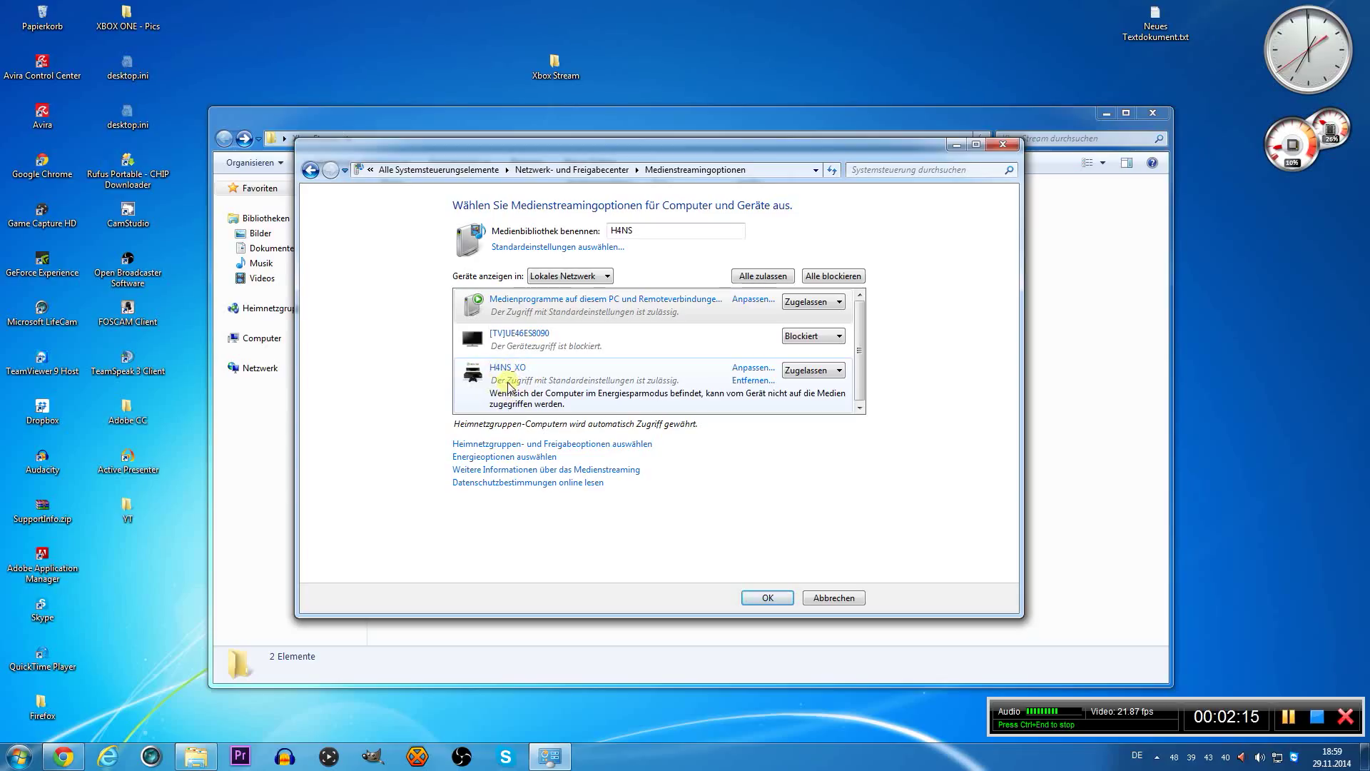
Set media streaming access for the H4NS_XO device to Zugelassen, confirm it and close the network settings.
click(812, 370)
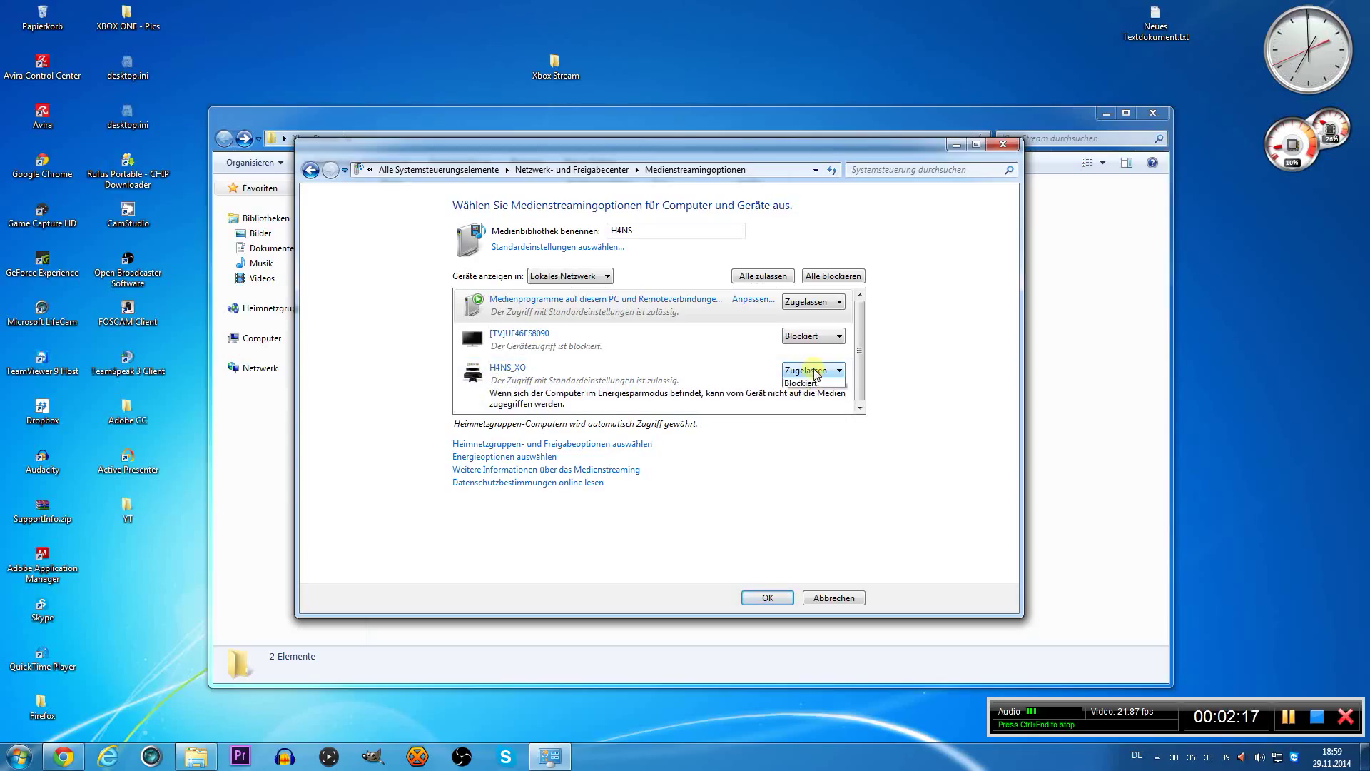
click(816, 395)
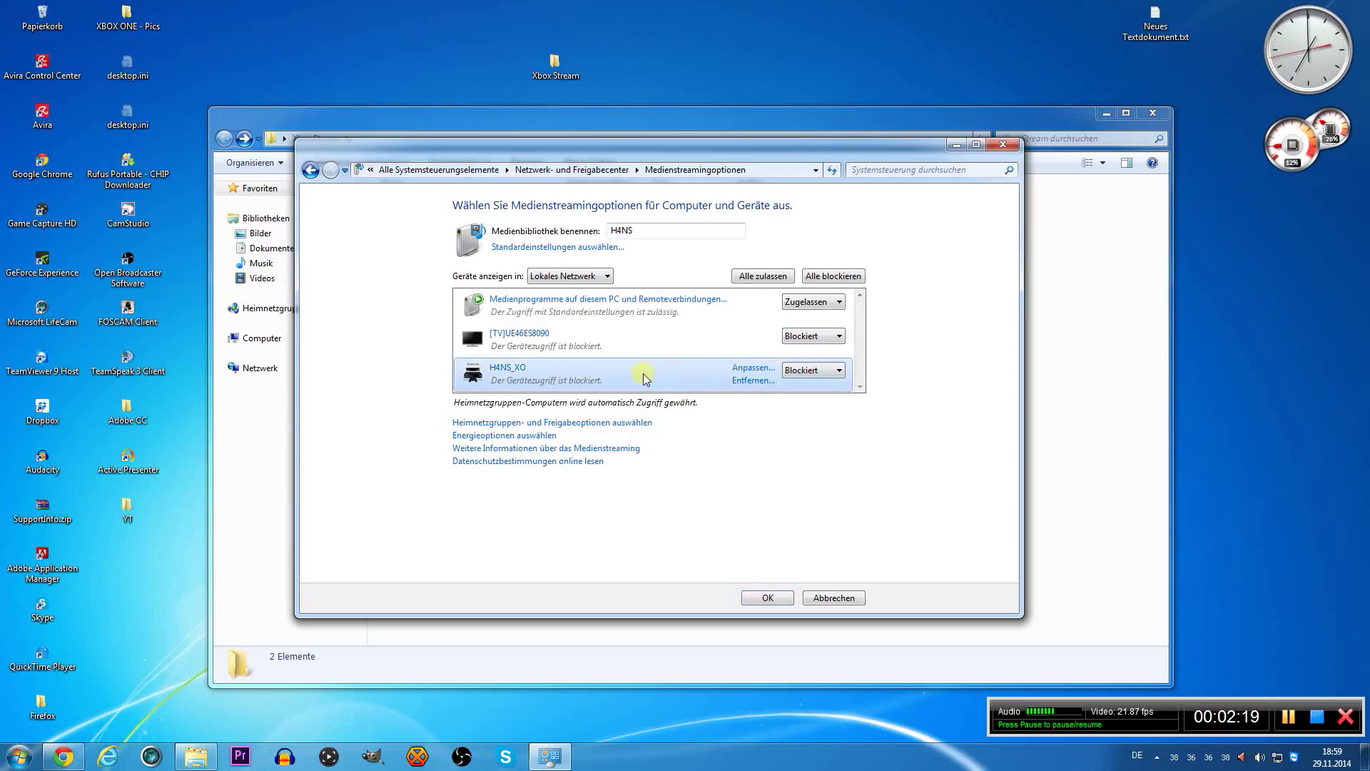
click(813, 370)
click(806, 385)
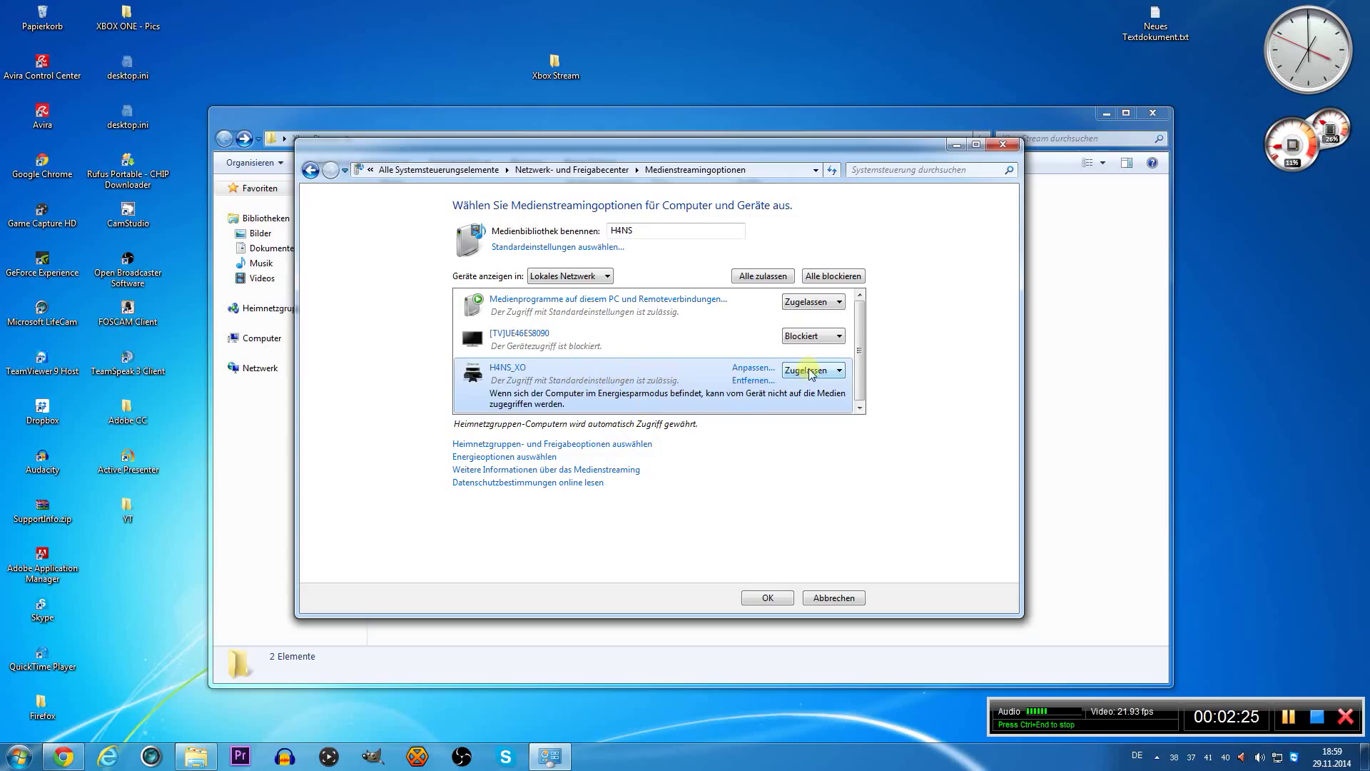
click(767, 599)
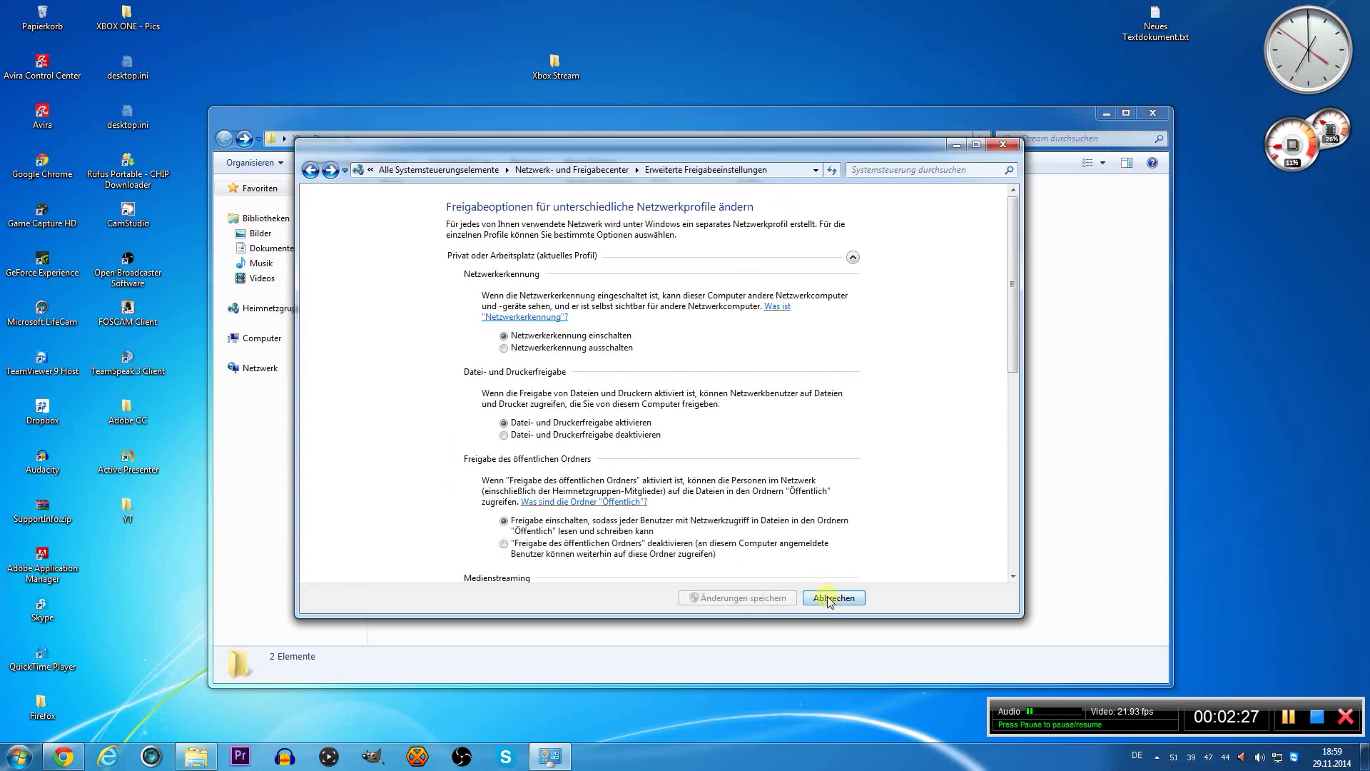
click(830, 598)
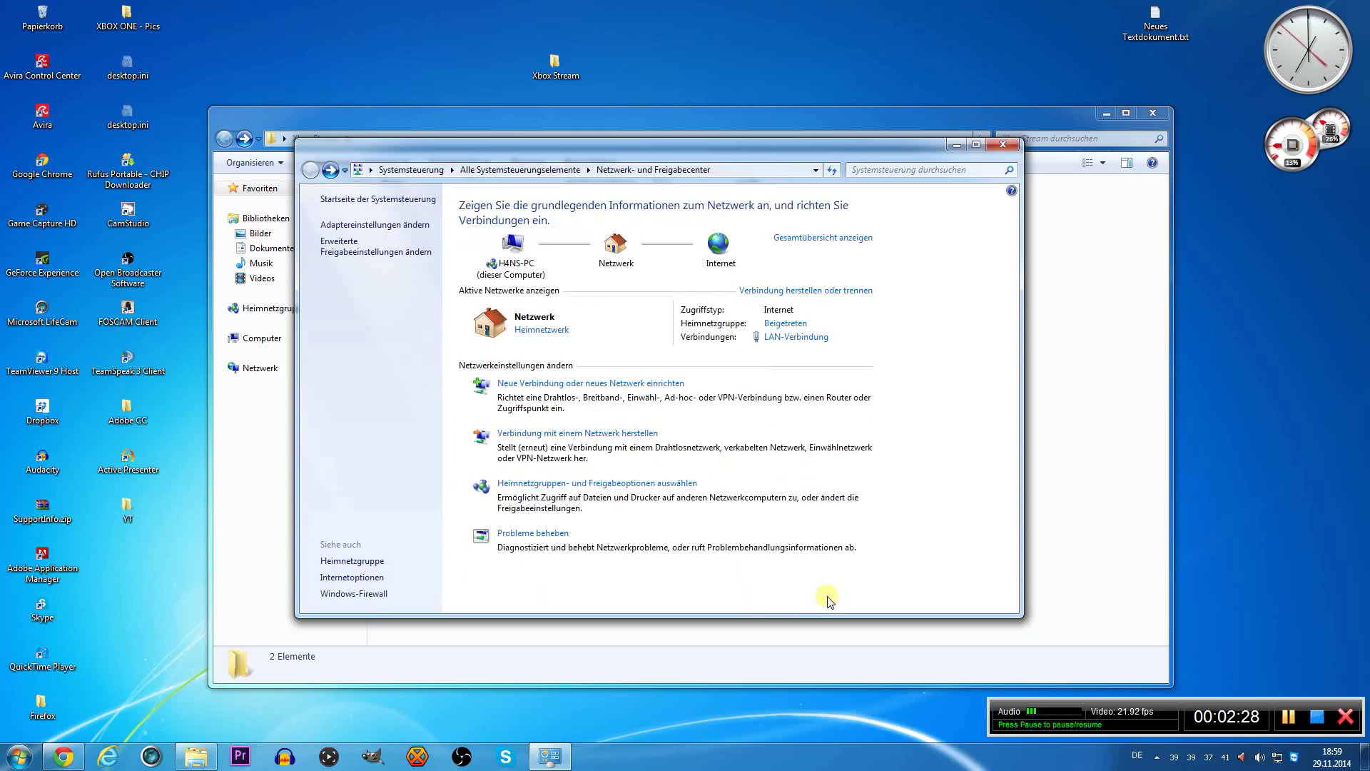
click(1003, 147)
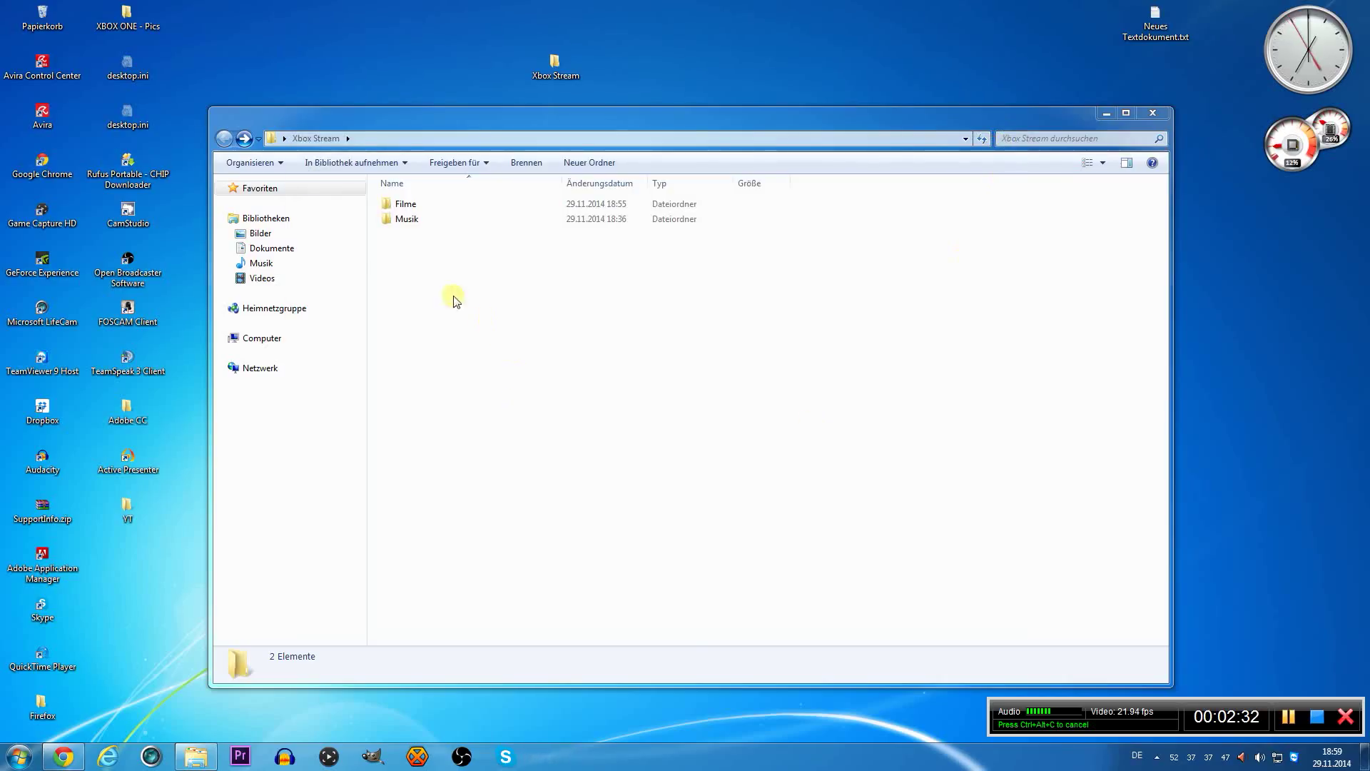
Show the Bibliotheken overview and open the properties of the Musik library.
click(269, 219)
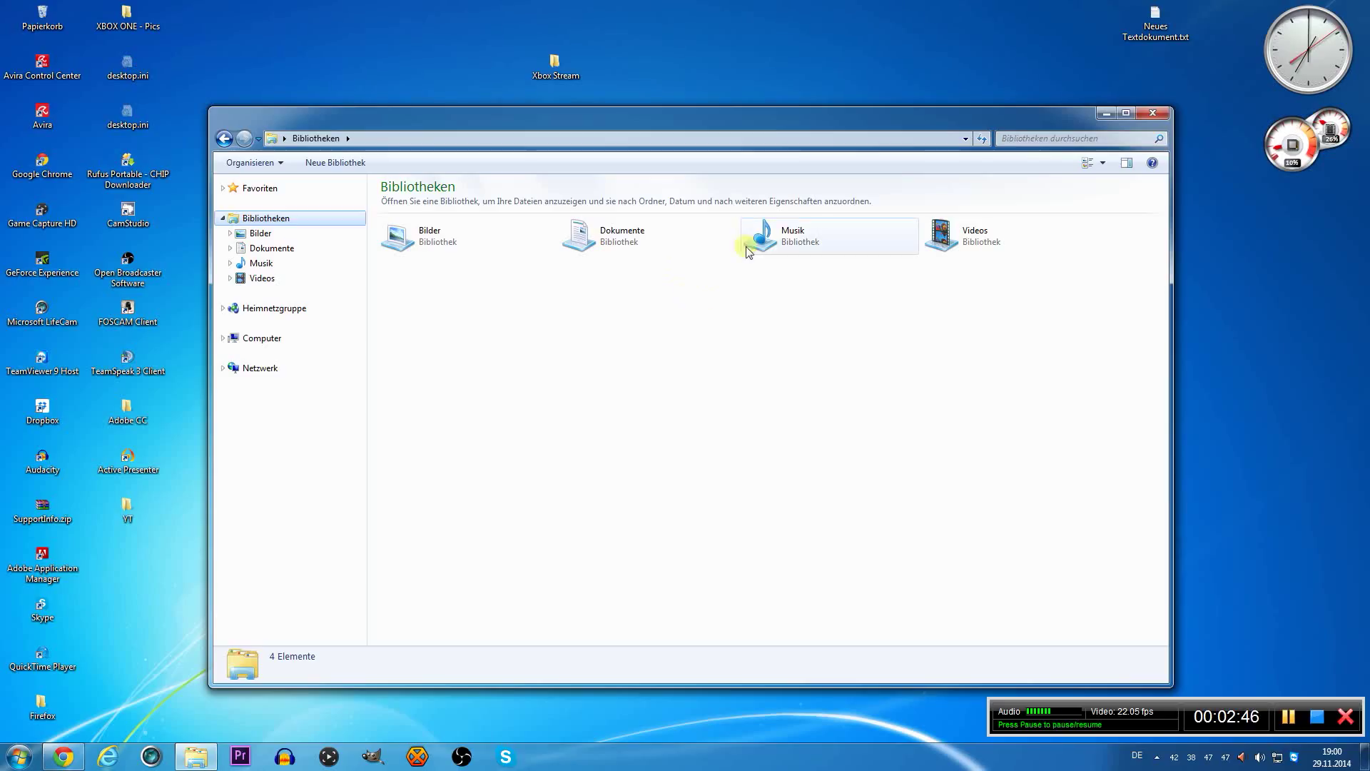
click(789, 234)
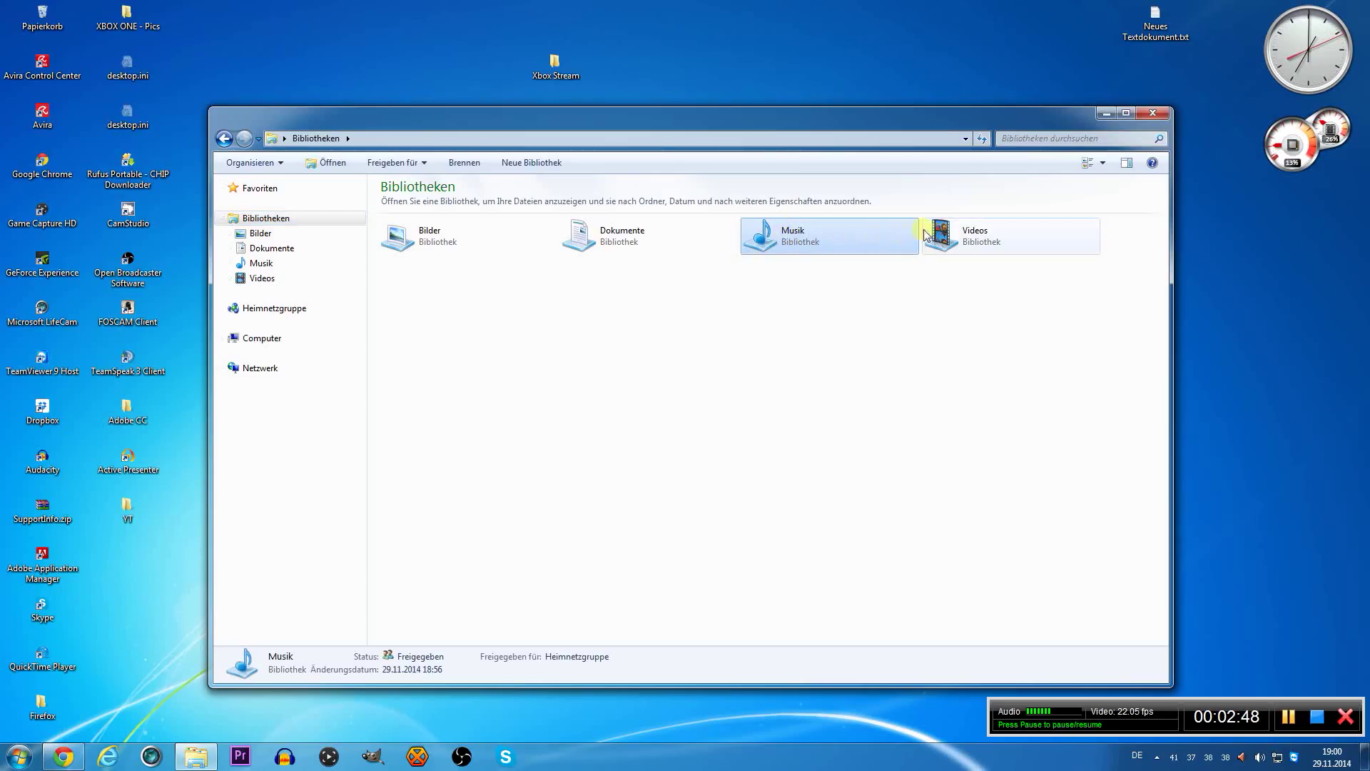
key(Right)
click(425, 227)
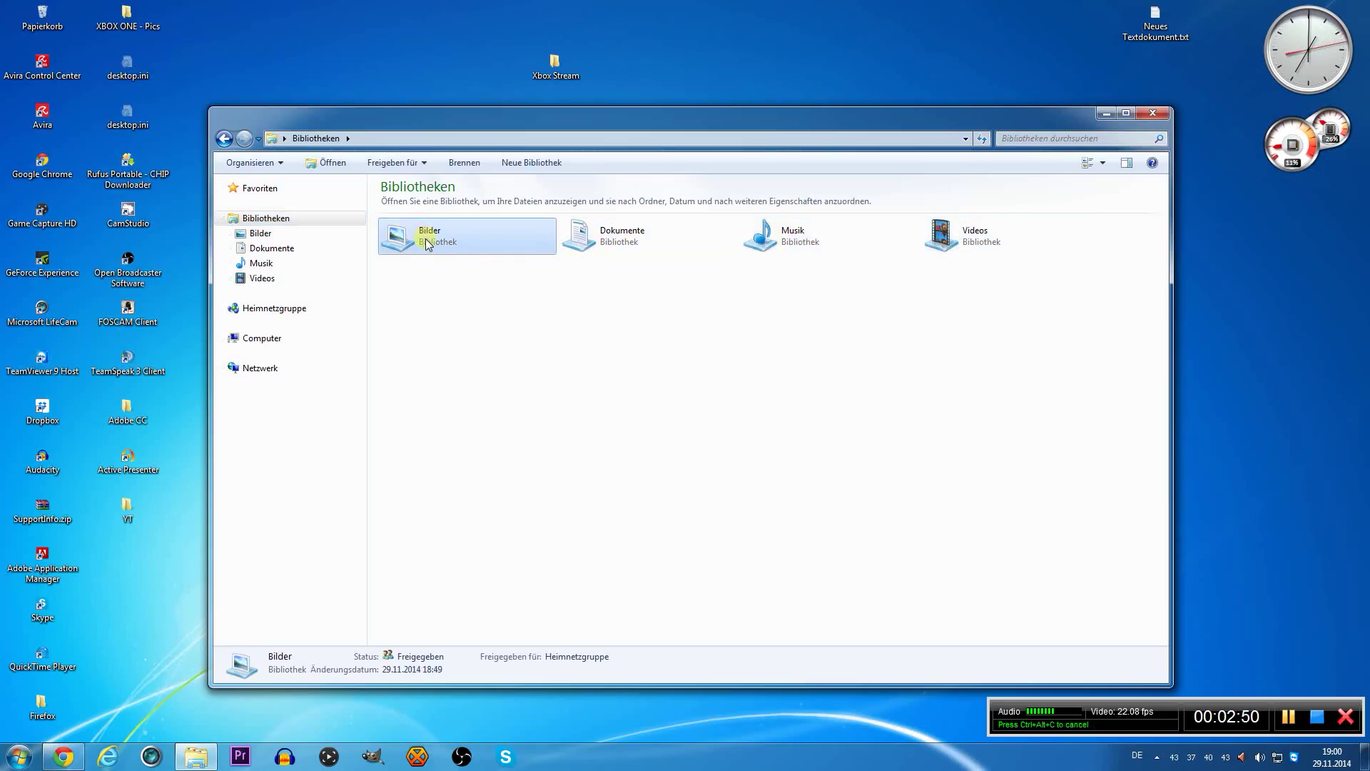
click(802, 237)
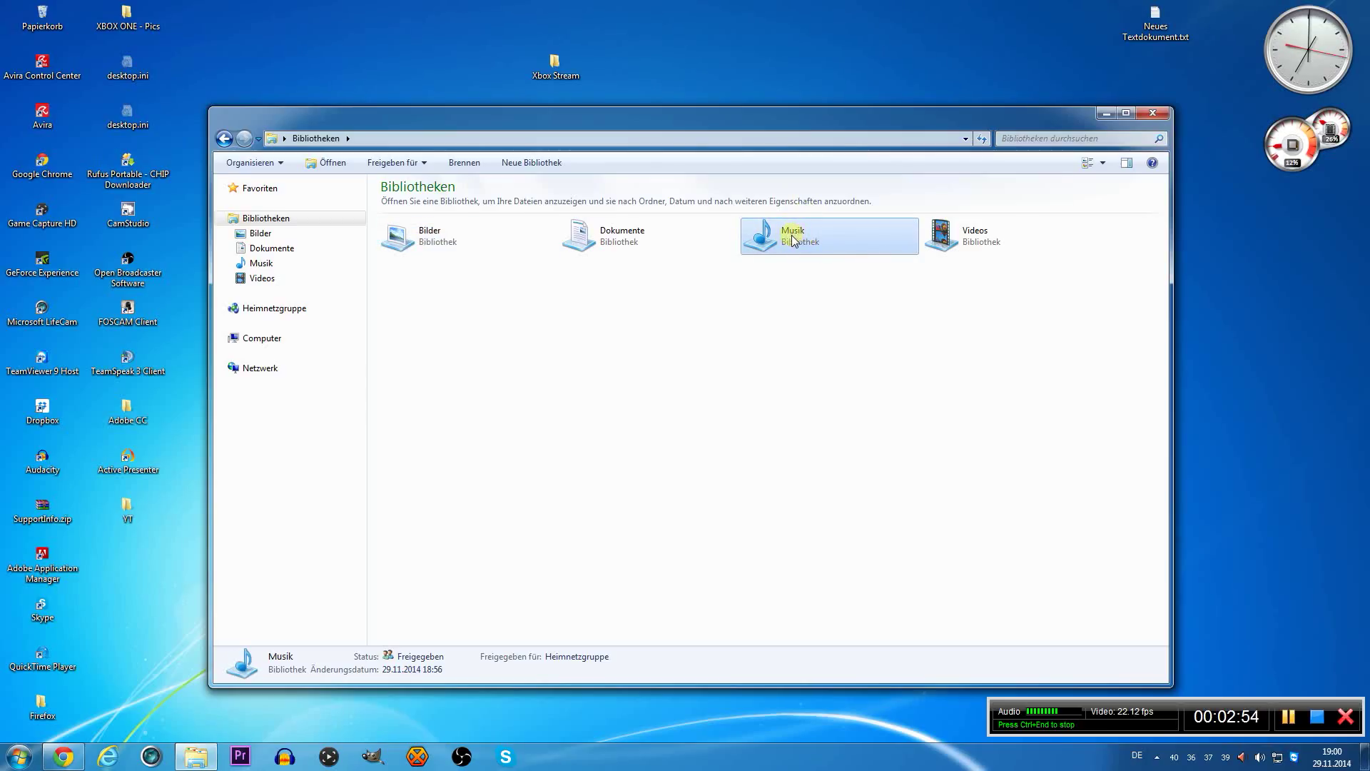
right_click(793, 241)
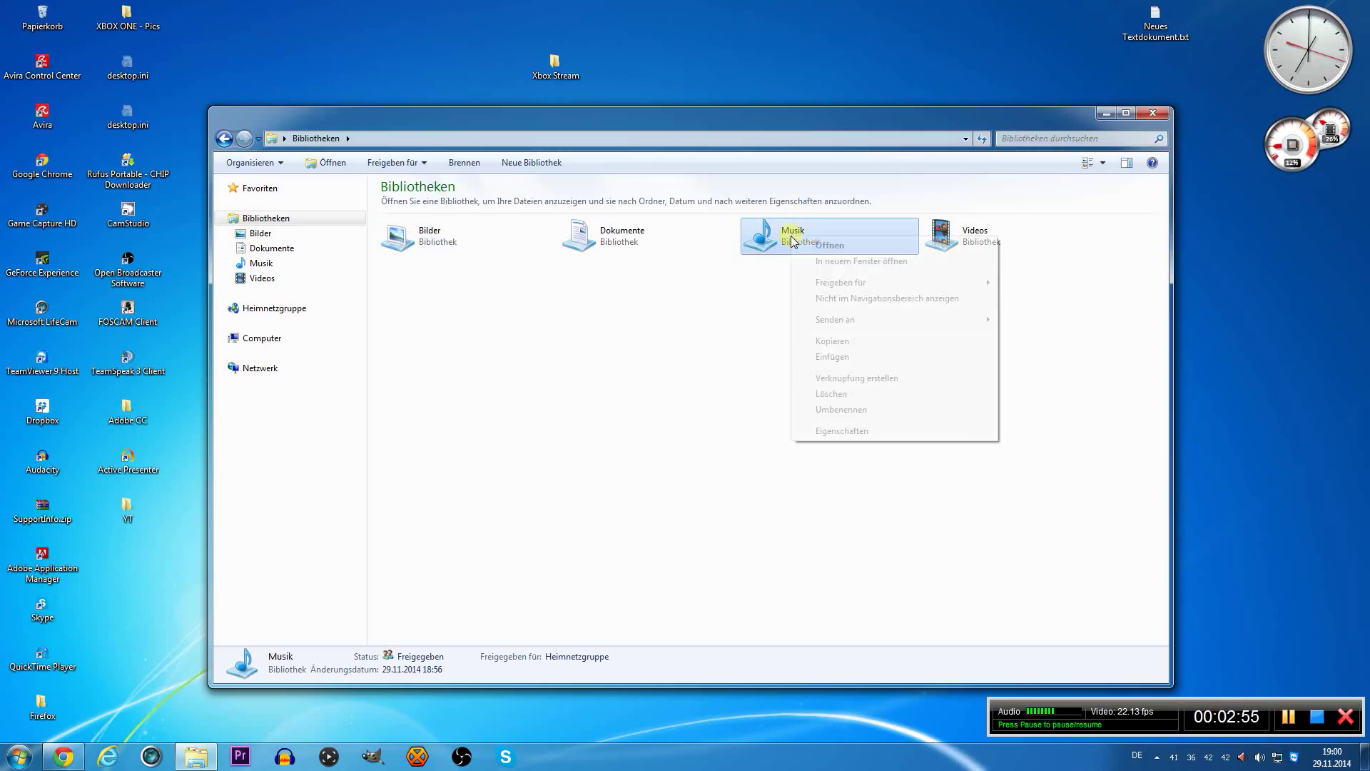
click(821, 432)
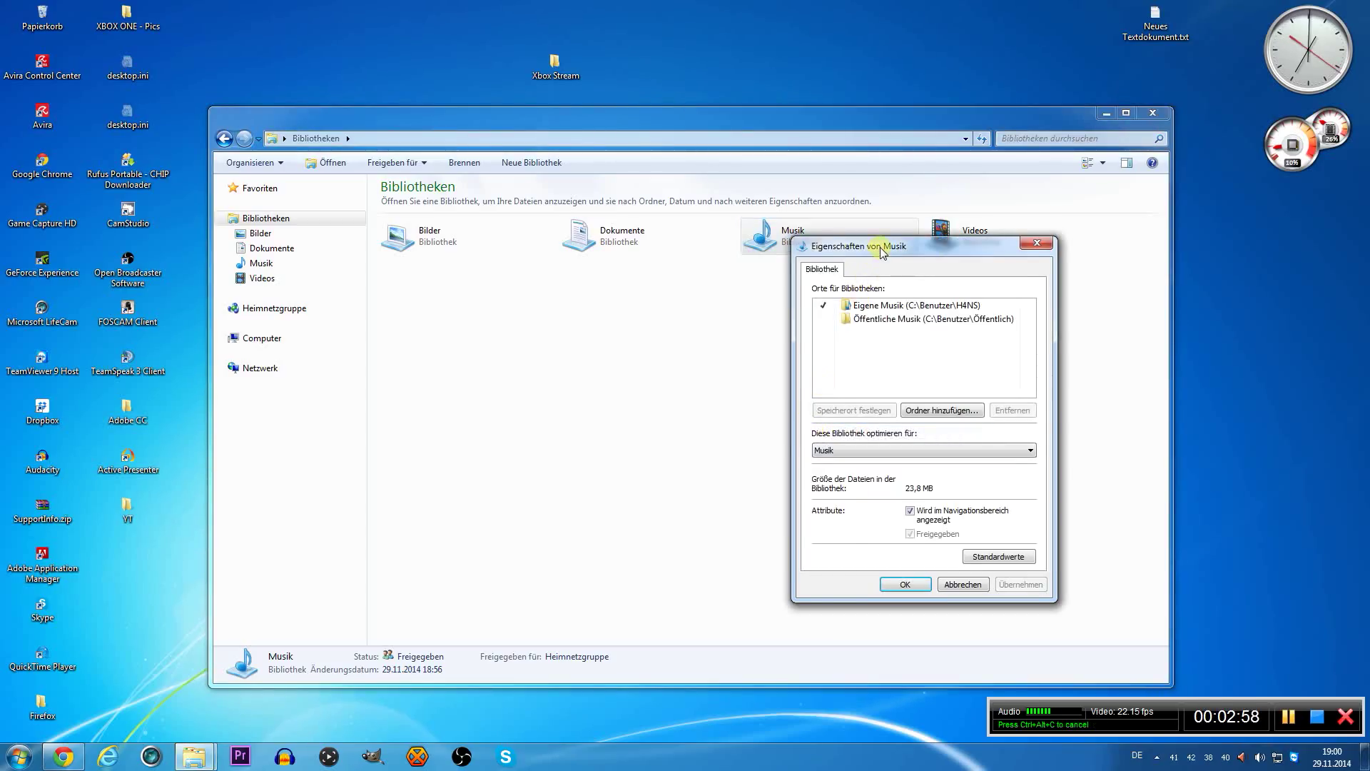
drag(880, 248, 627, 223)
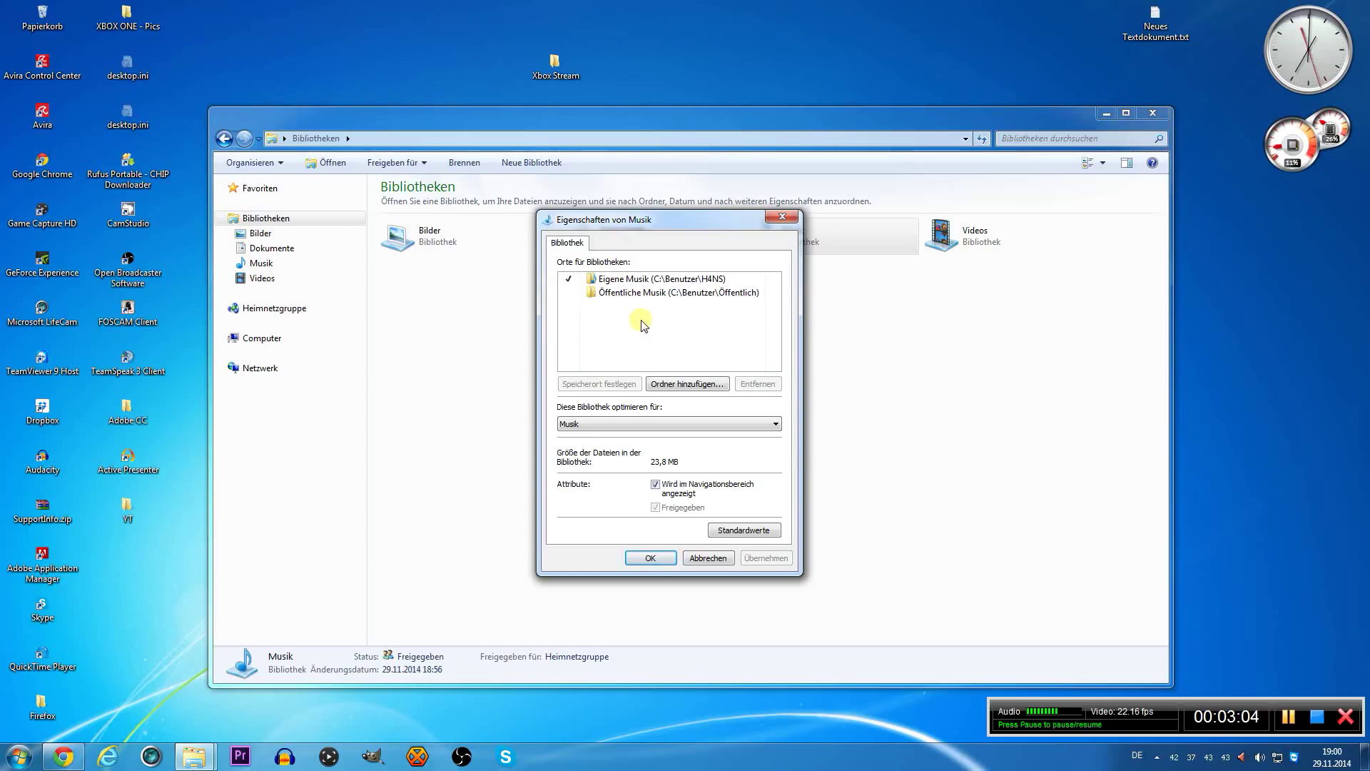
Add the Xbox Stream folder from the desktop to the Musik library's locations and confirm the properties.
click(682, 384)
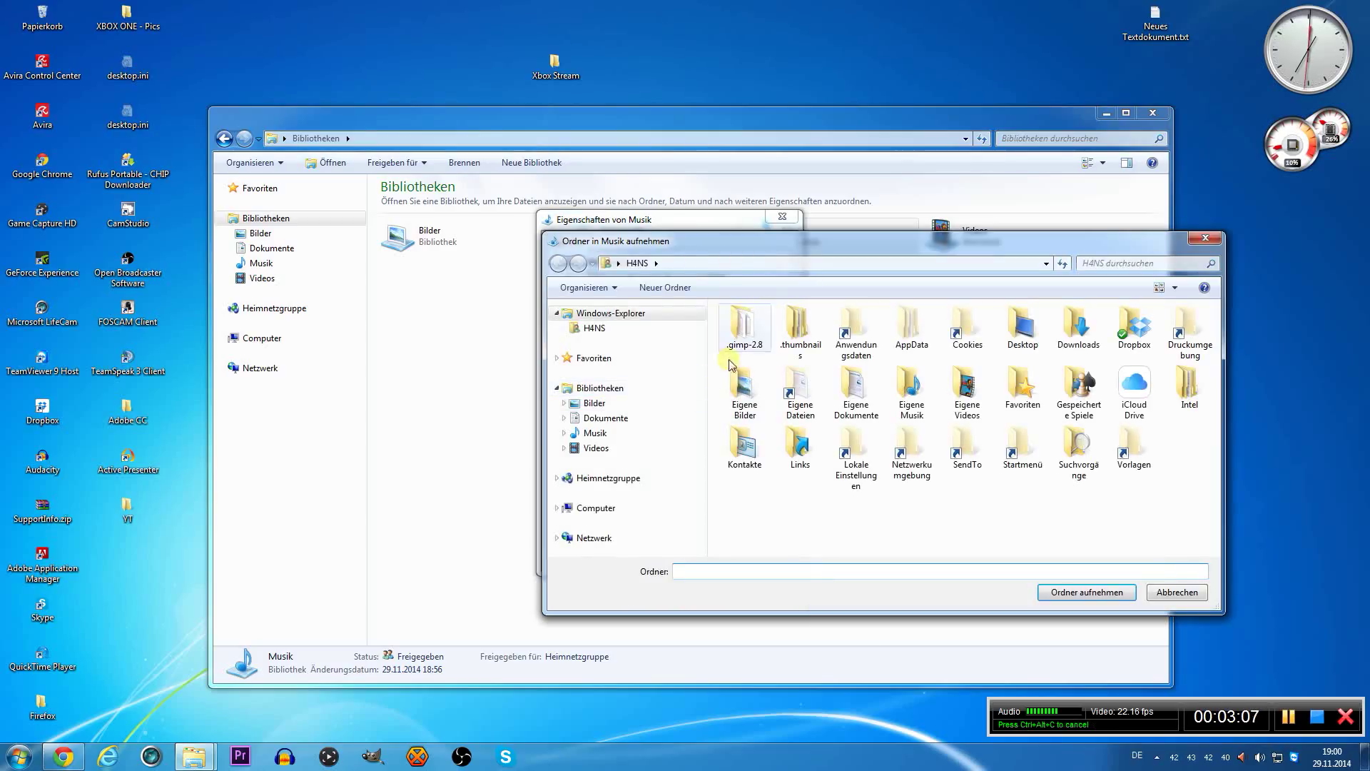
click(616, 264)
click(632, 280)
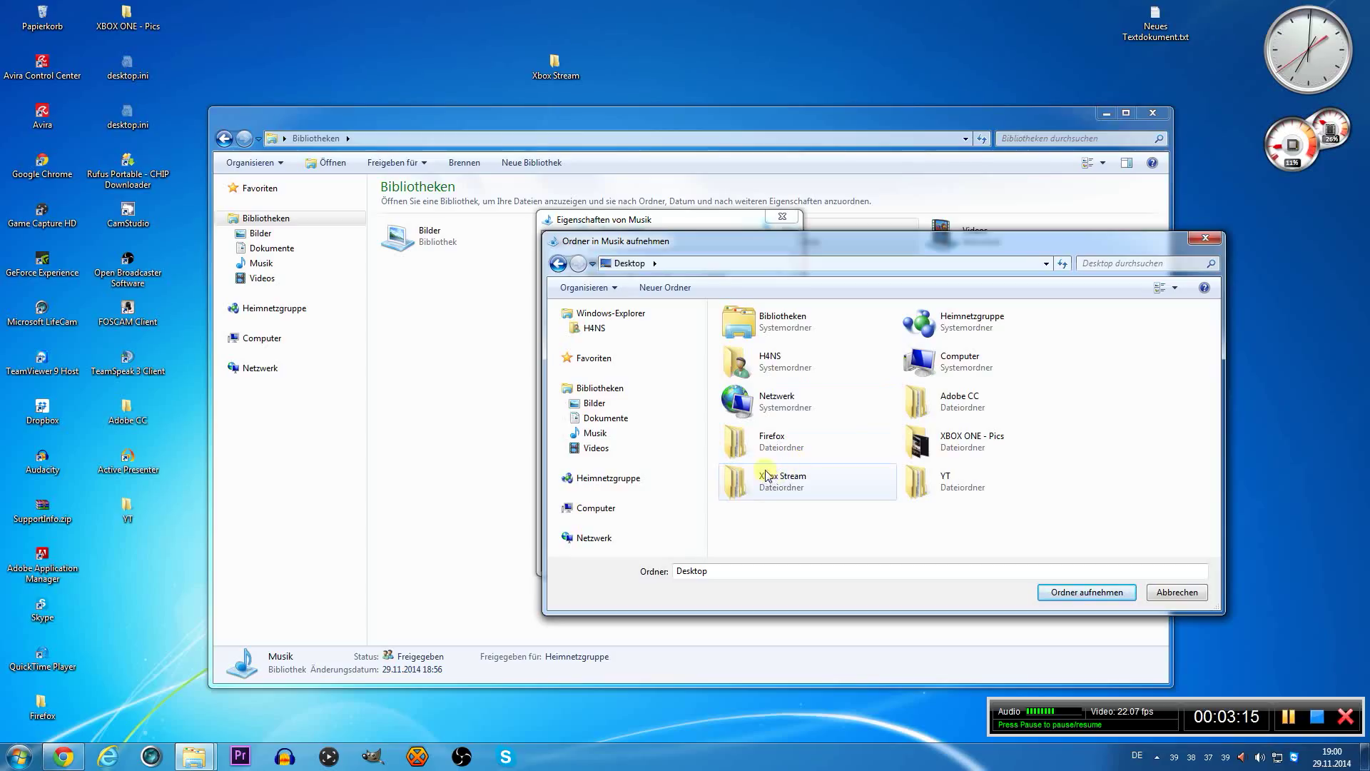
double_click(785, 483)
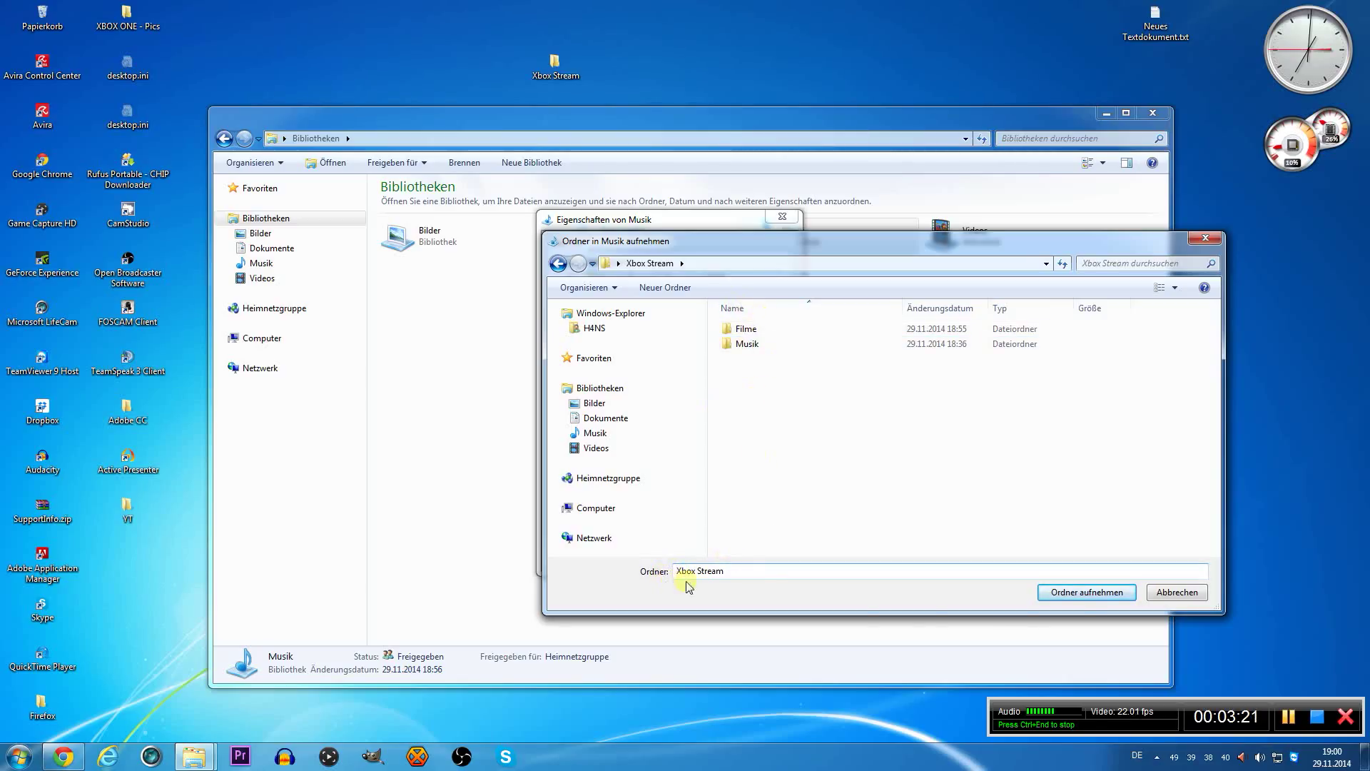
click(1095, 593)
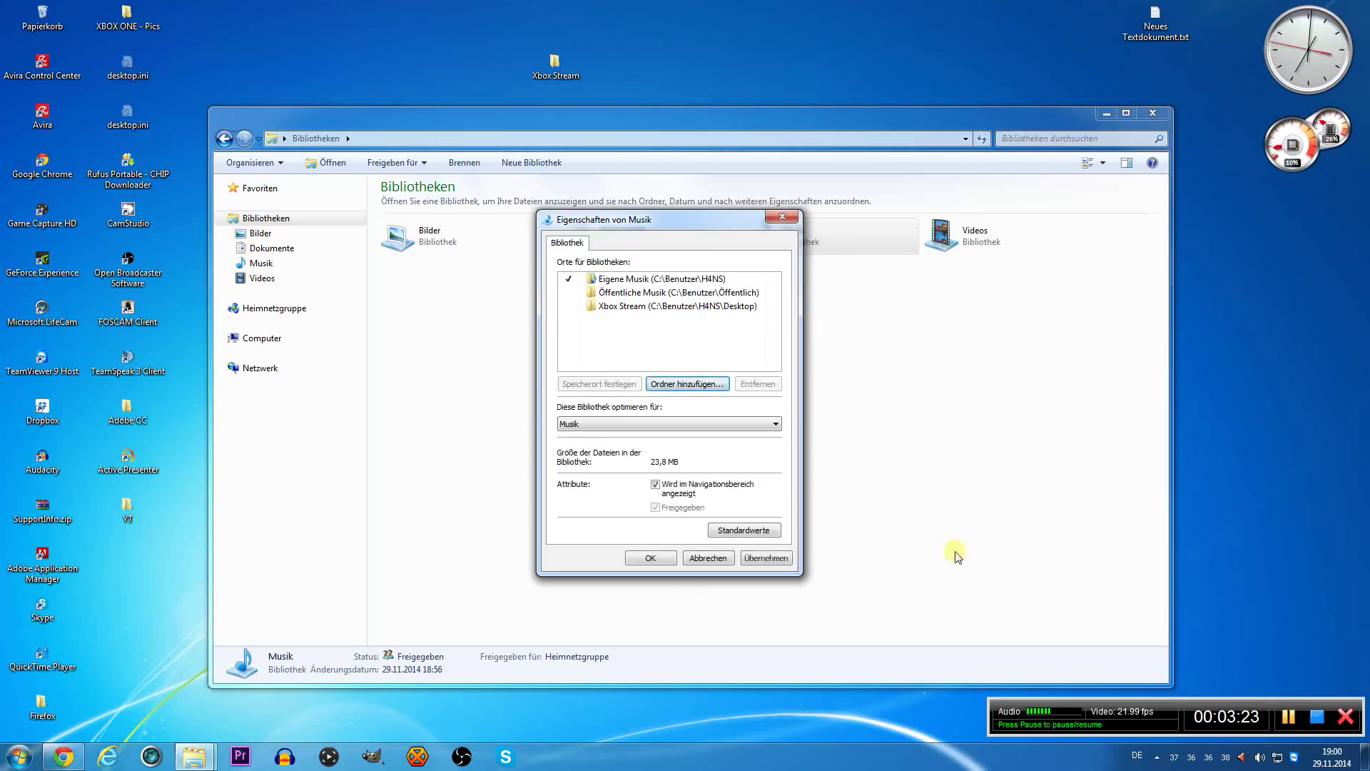
click(630, 308)
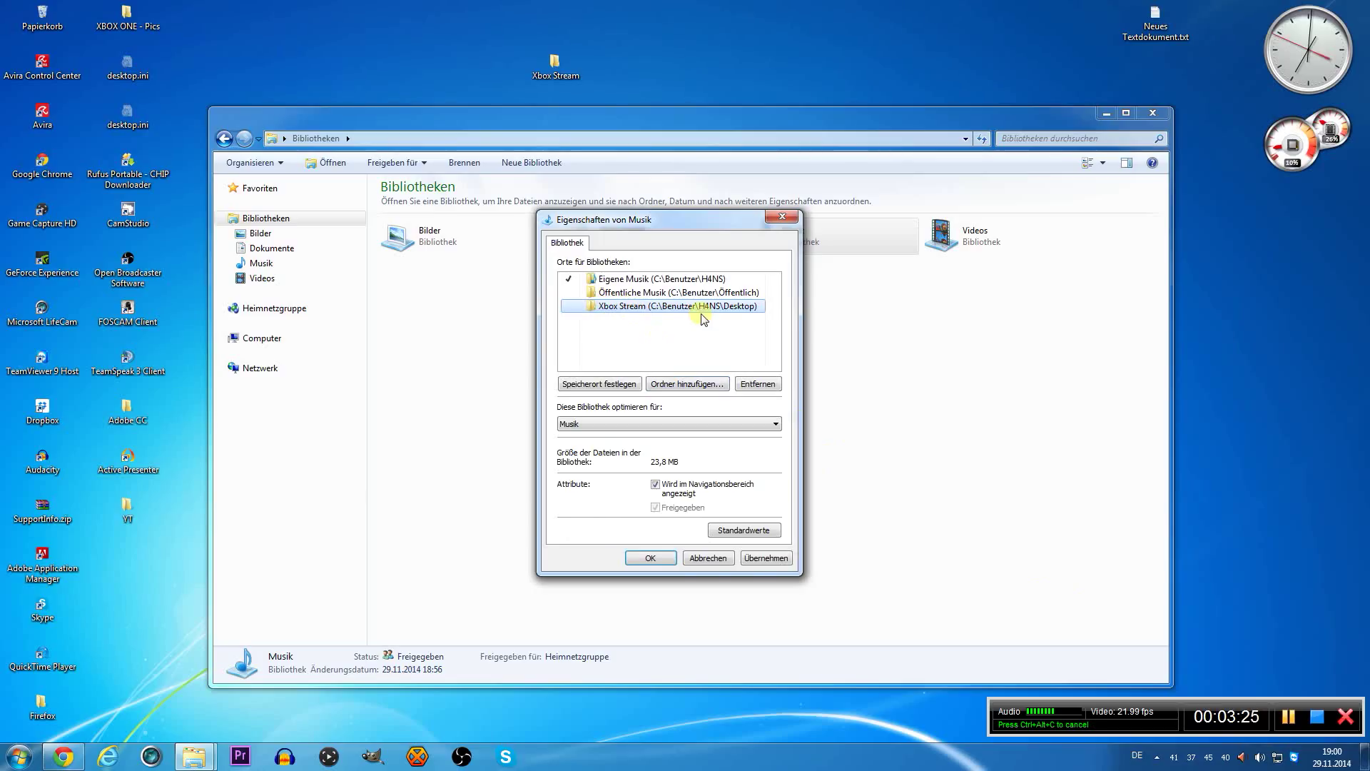
click(651, 558)
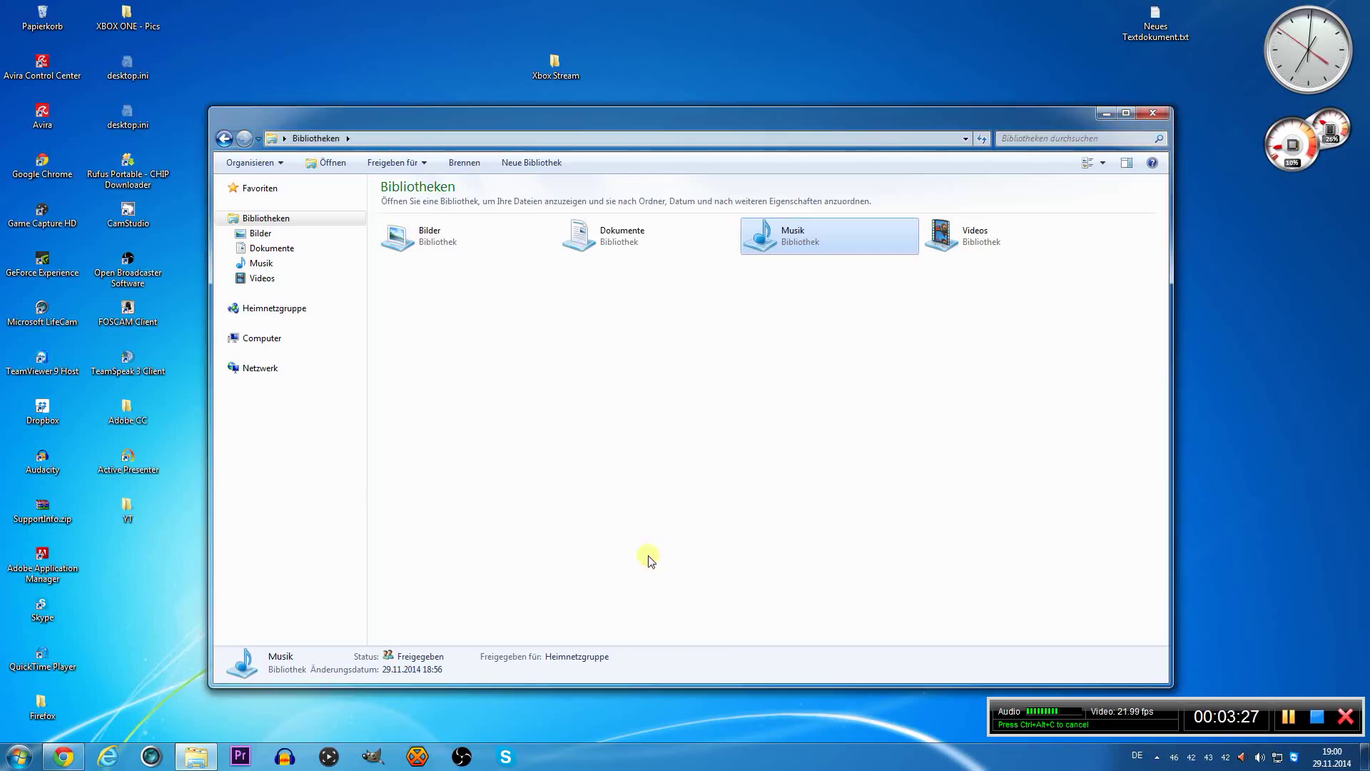
Add the Xbox Stream folder to the Videos library's locations through its properties.
right_click(954, 233)
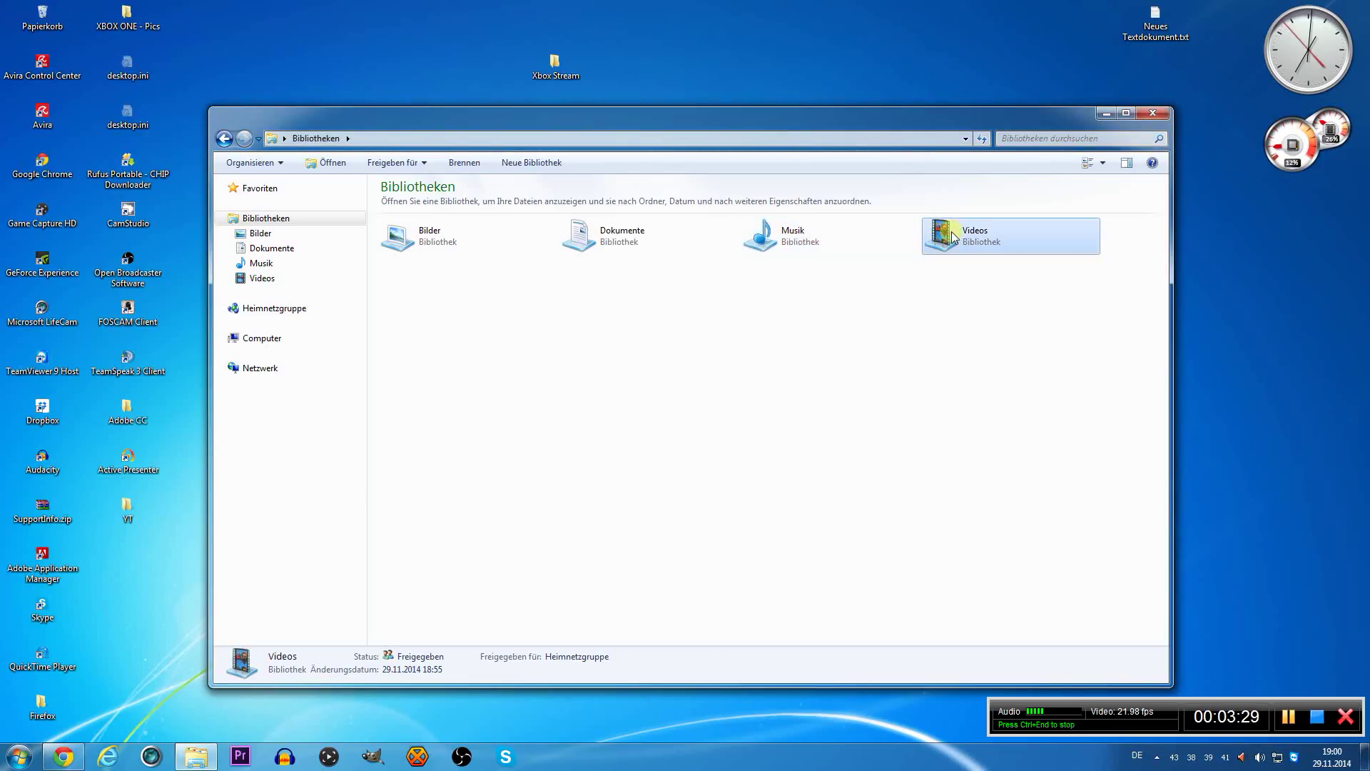
click(983, 427)
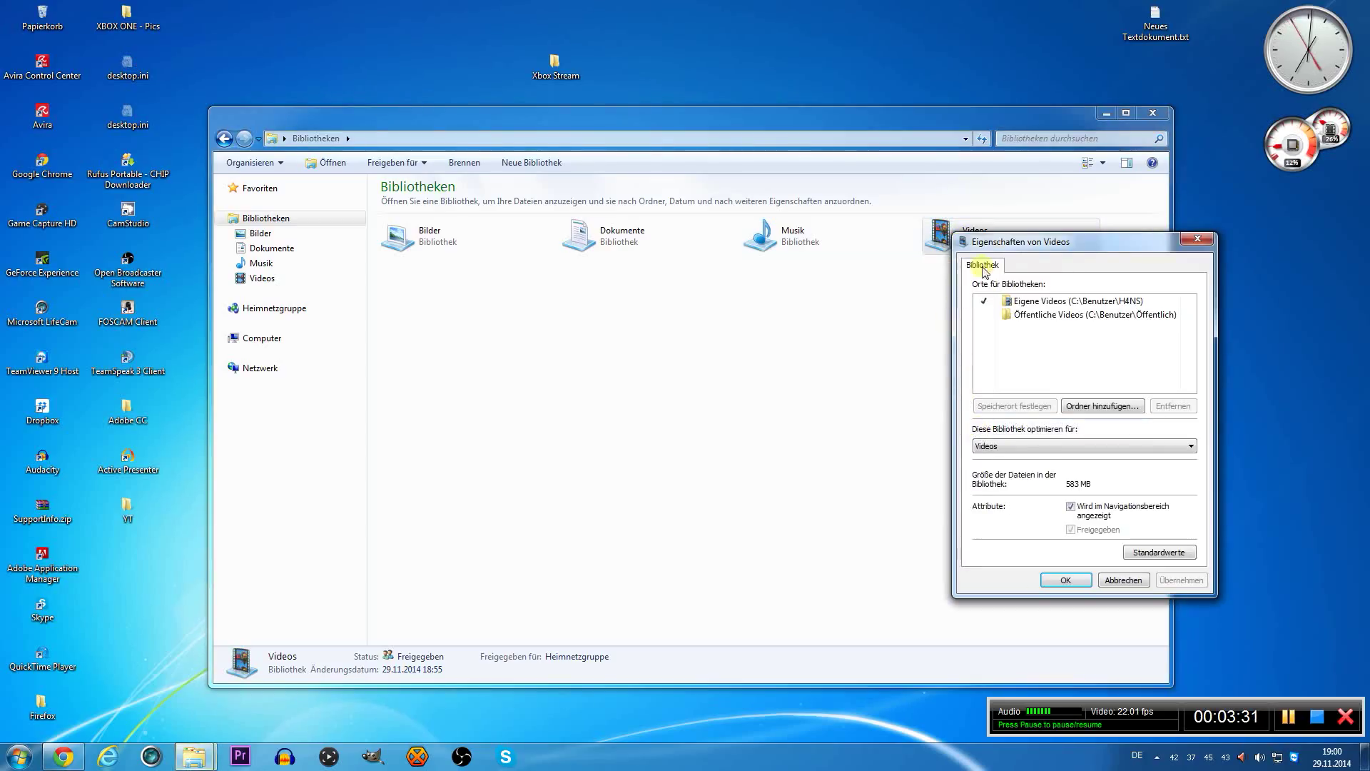
drag(1022, 239, 644, 255)
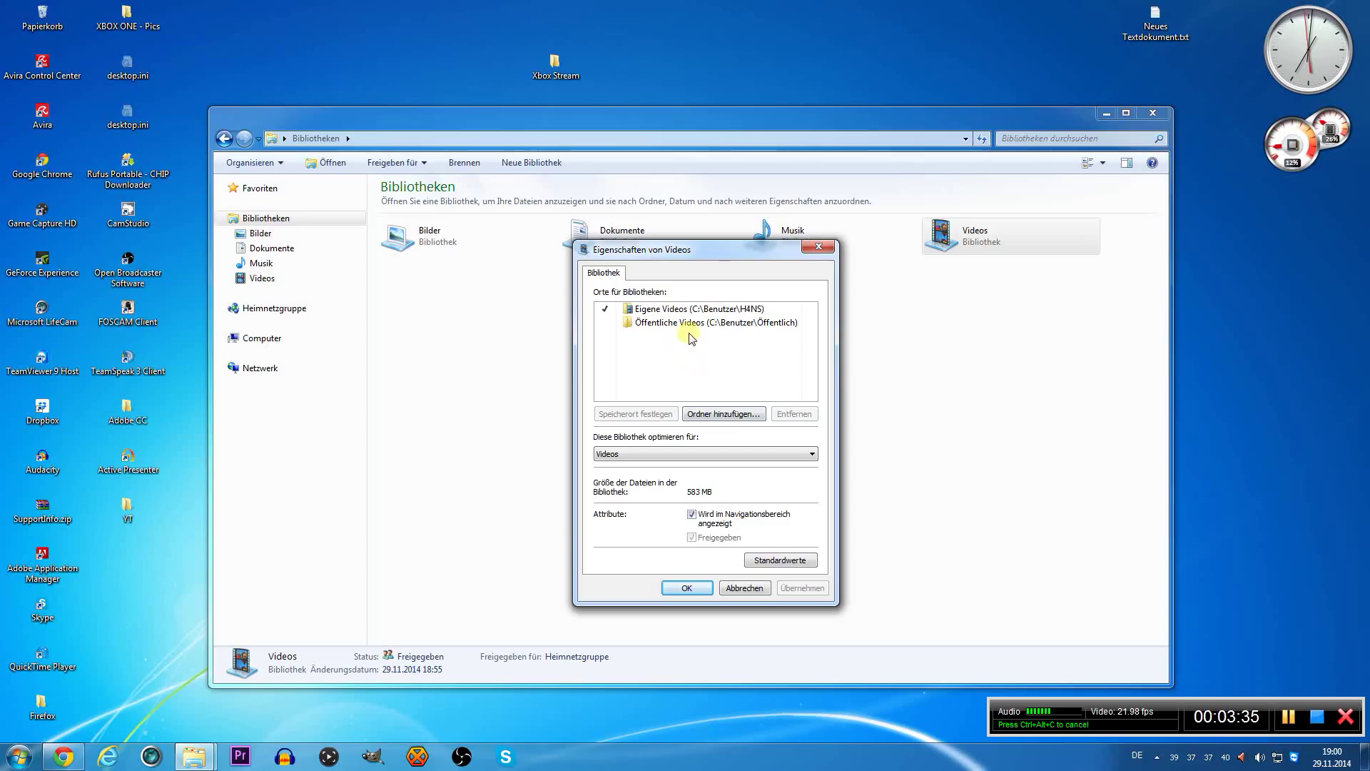
click(705, 421)
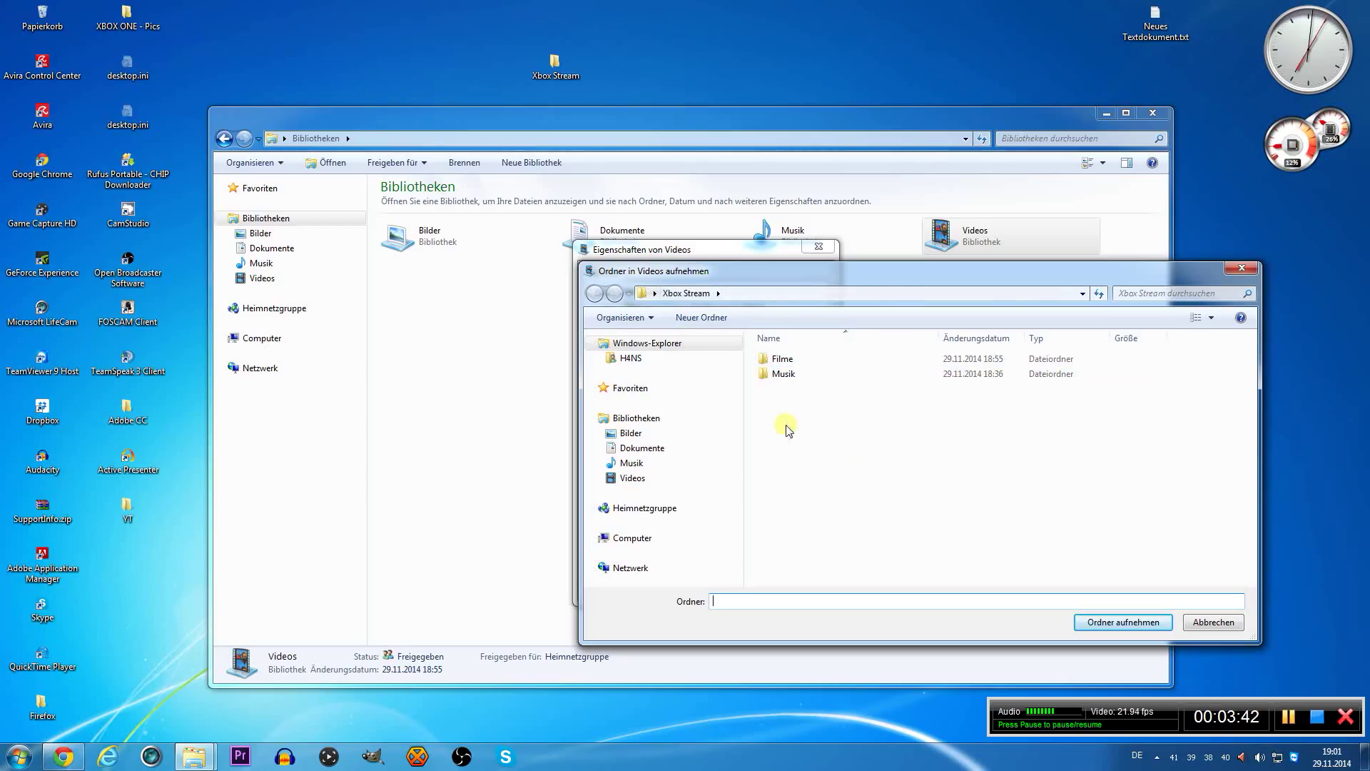
click(1097, 624)
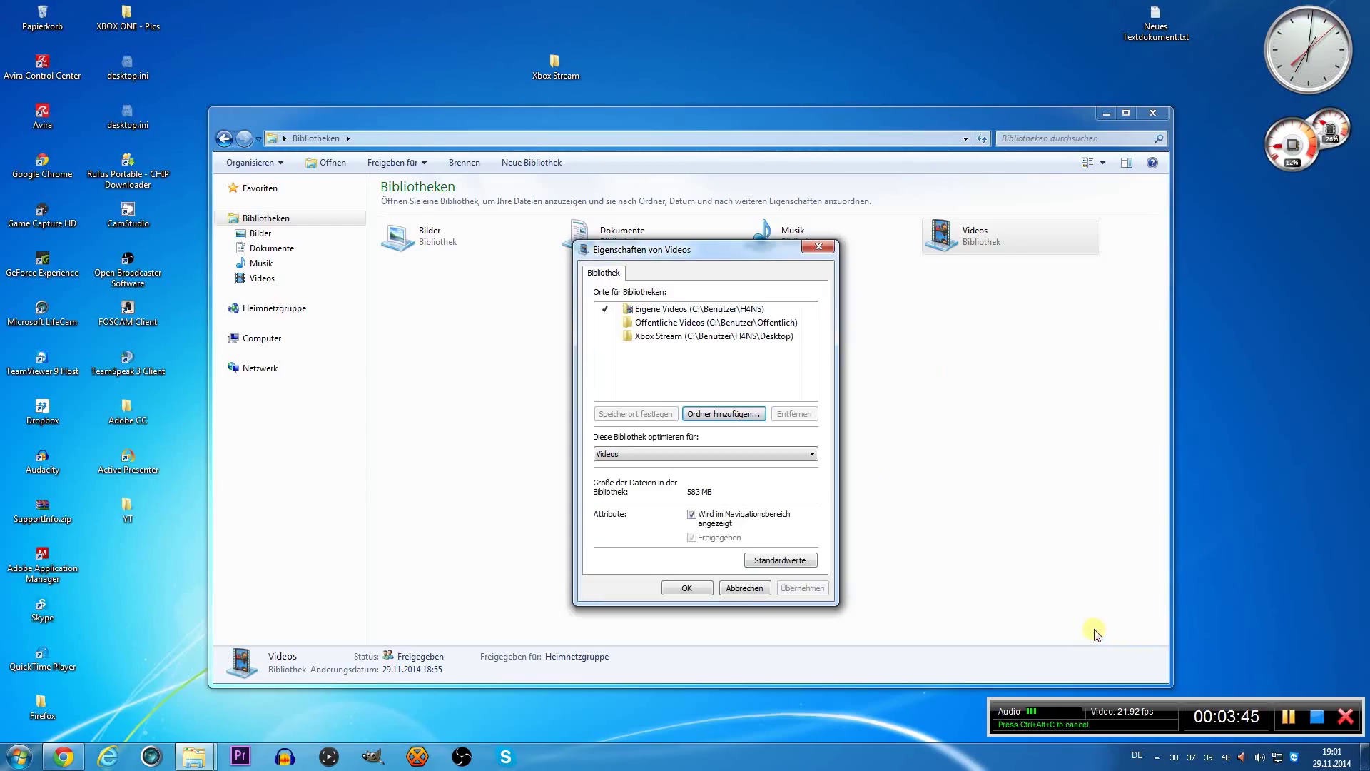
click(634, 343)
click(801, 589)
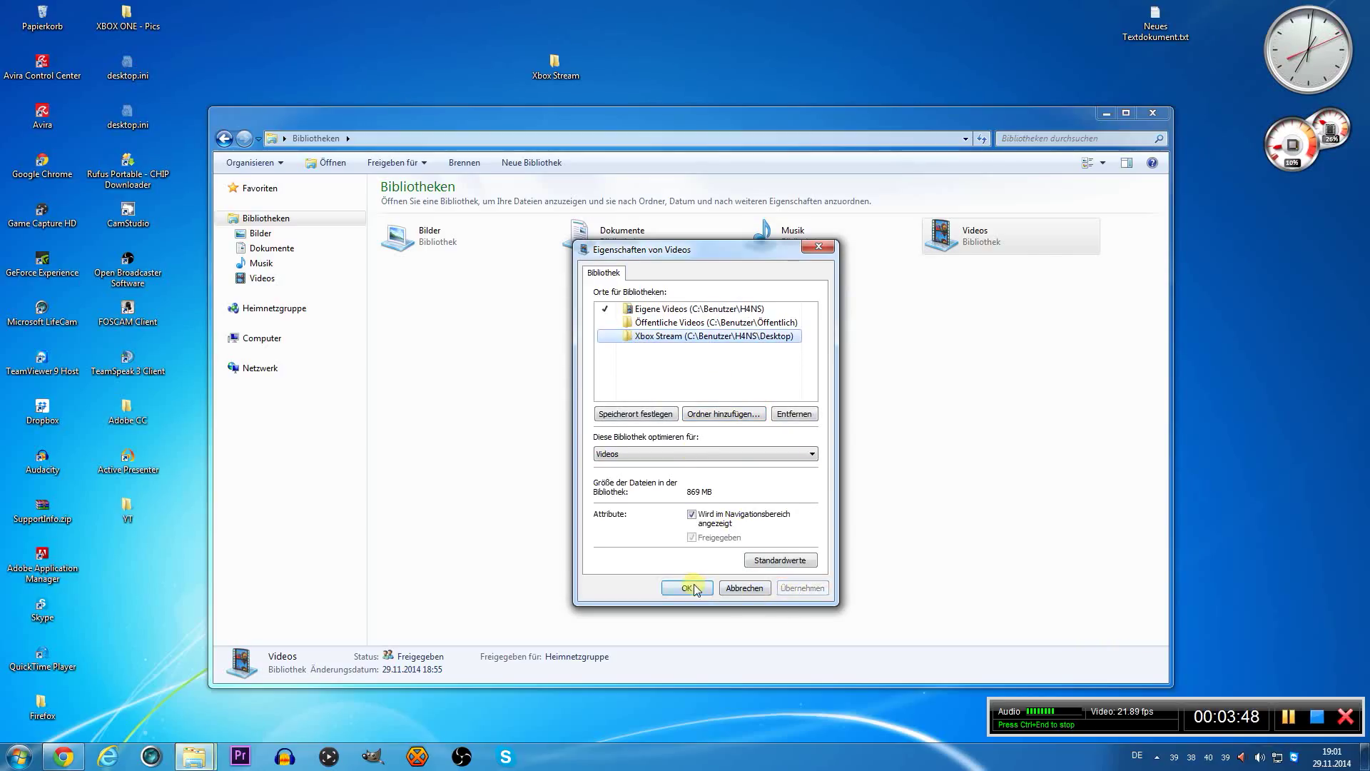
Confirm the Videos library's properties with the added Xbox Stream folder.
click(693, 585)
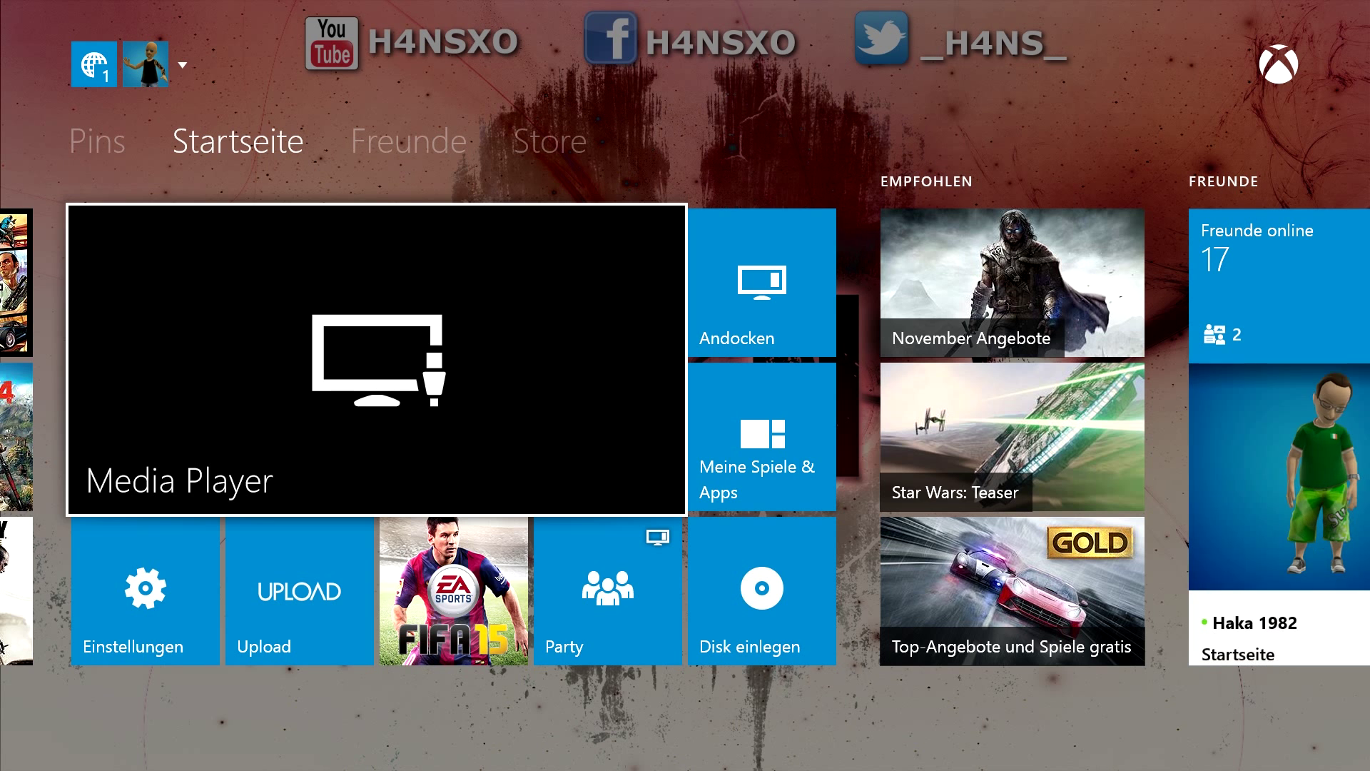
Start Media Player on the Xbox One and open the h4ns (h4ns-pc) media server.
key(Return)
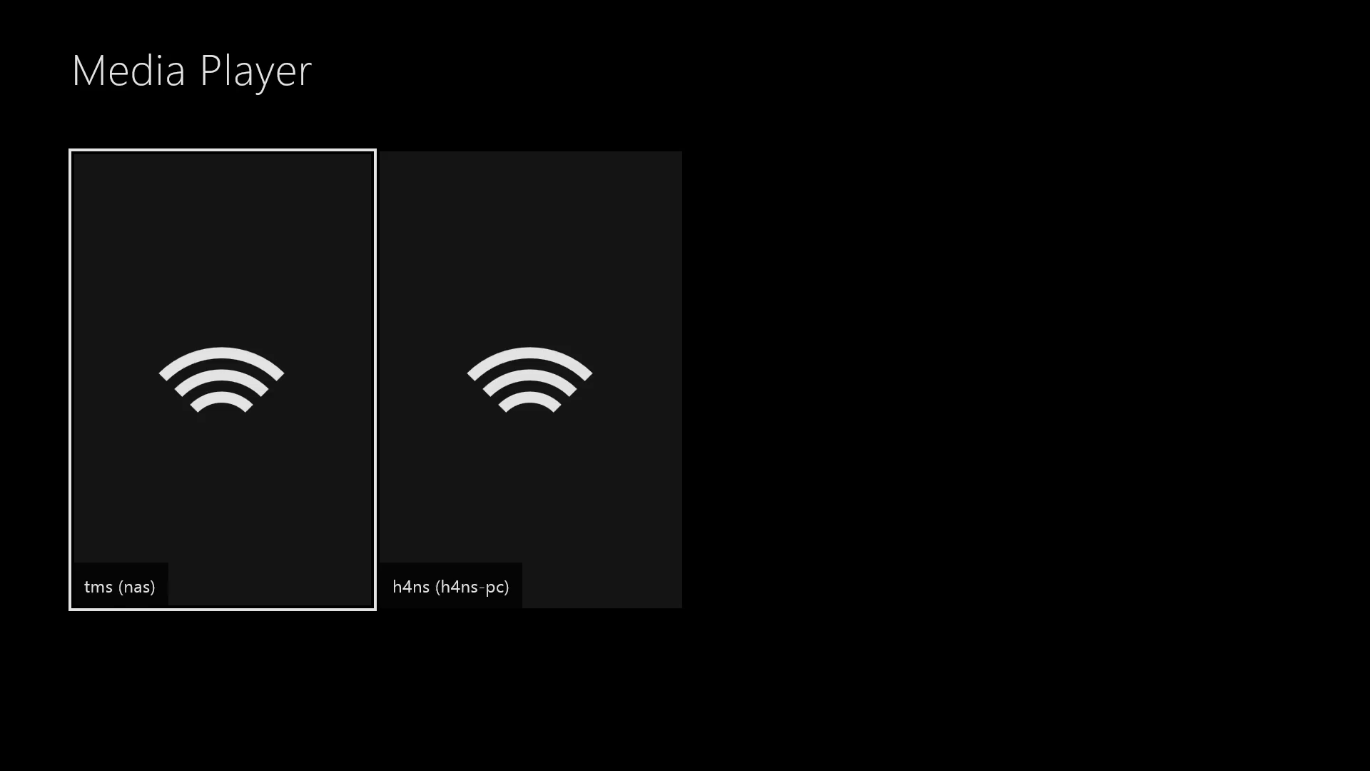
key(Right)
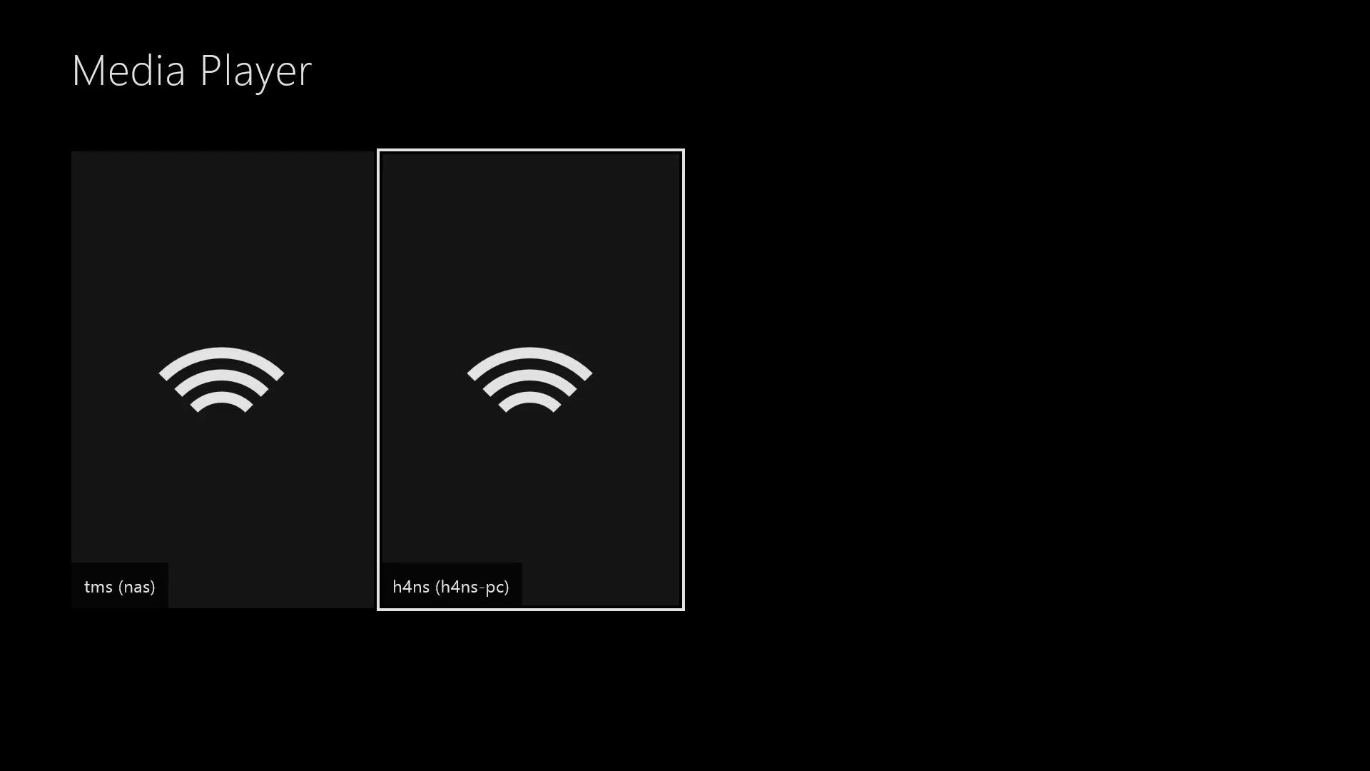
key(Left)
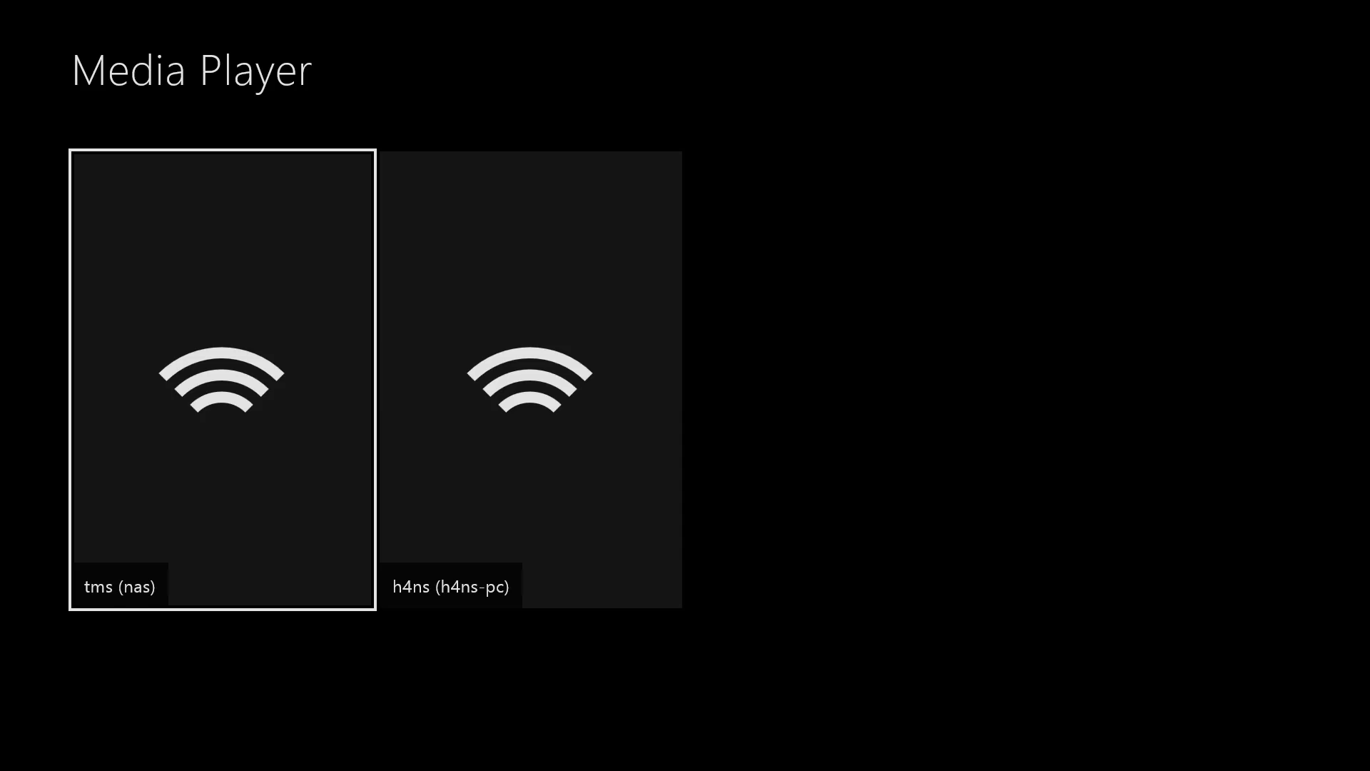
key(Right)
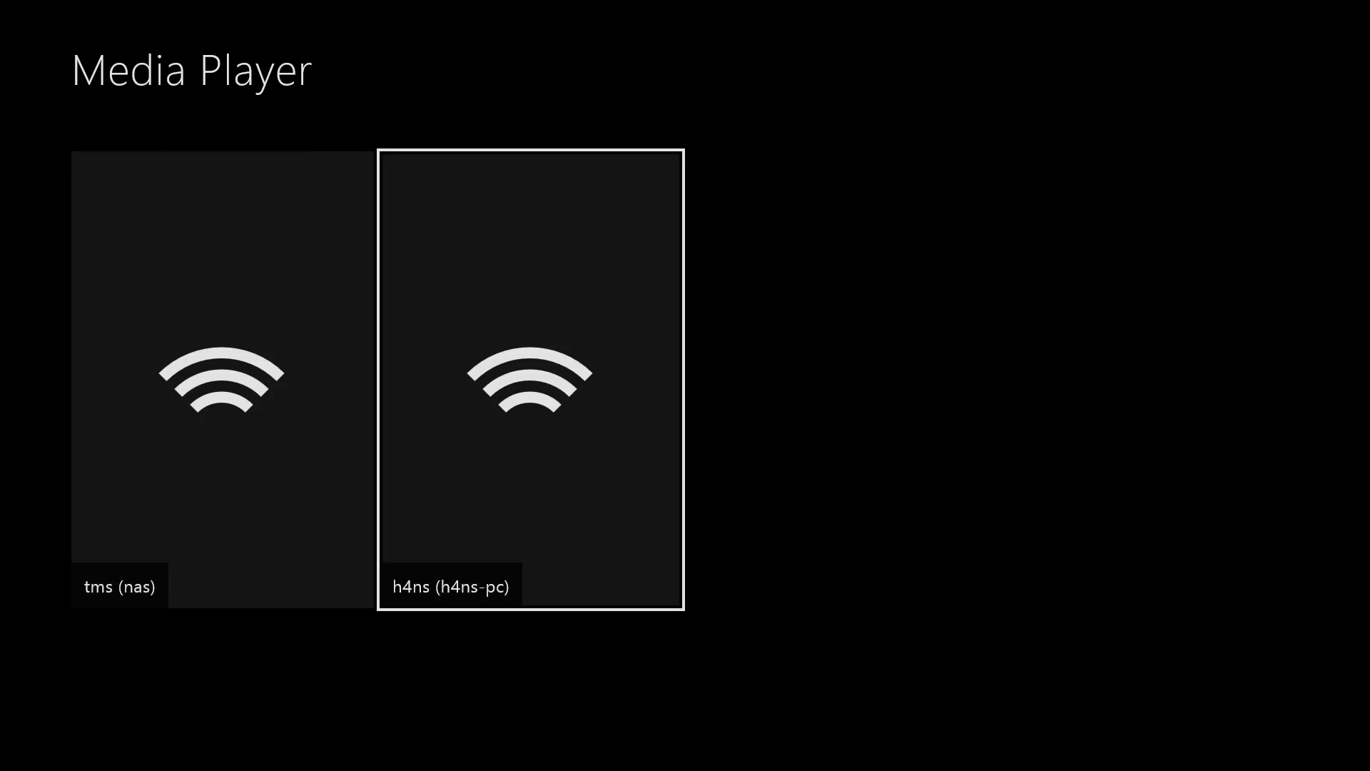
key(Return)
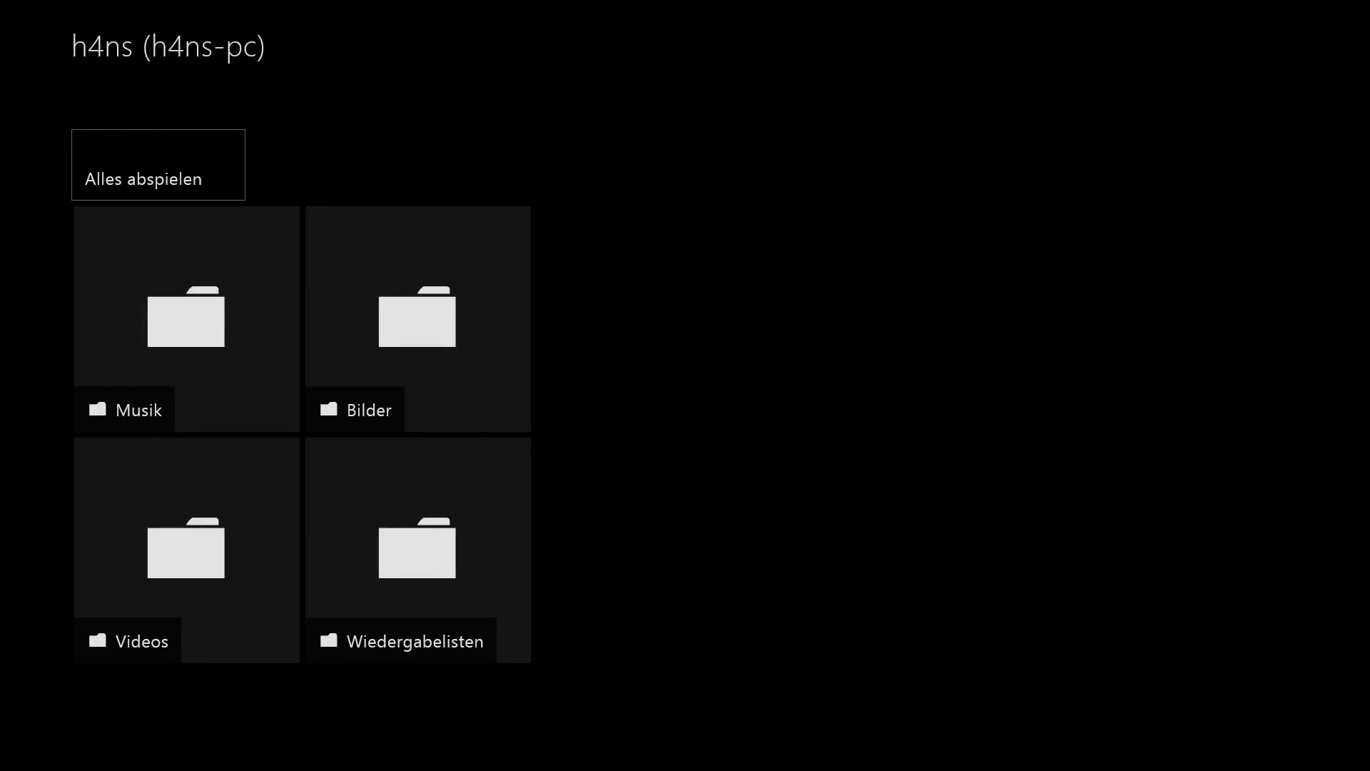
Look over the folders shared by the PC's media server and open the Musik folder.
key(Down)
key(Right)
key(Left)
key(Down)
key(Right)
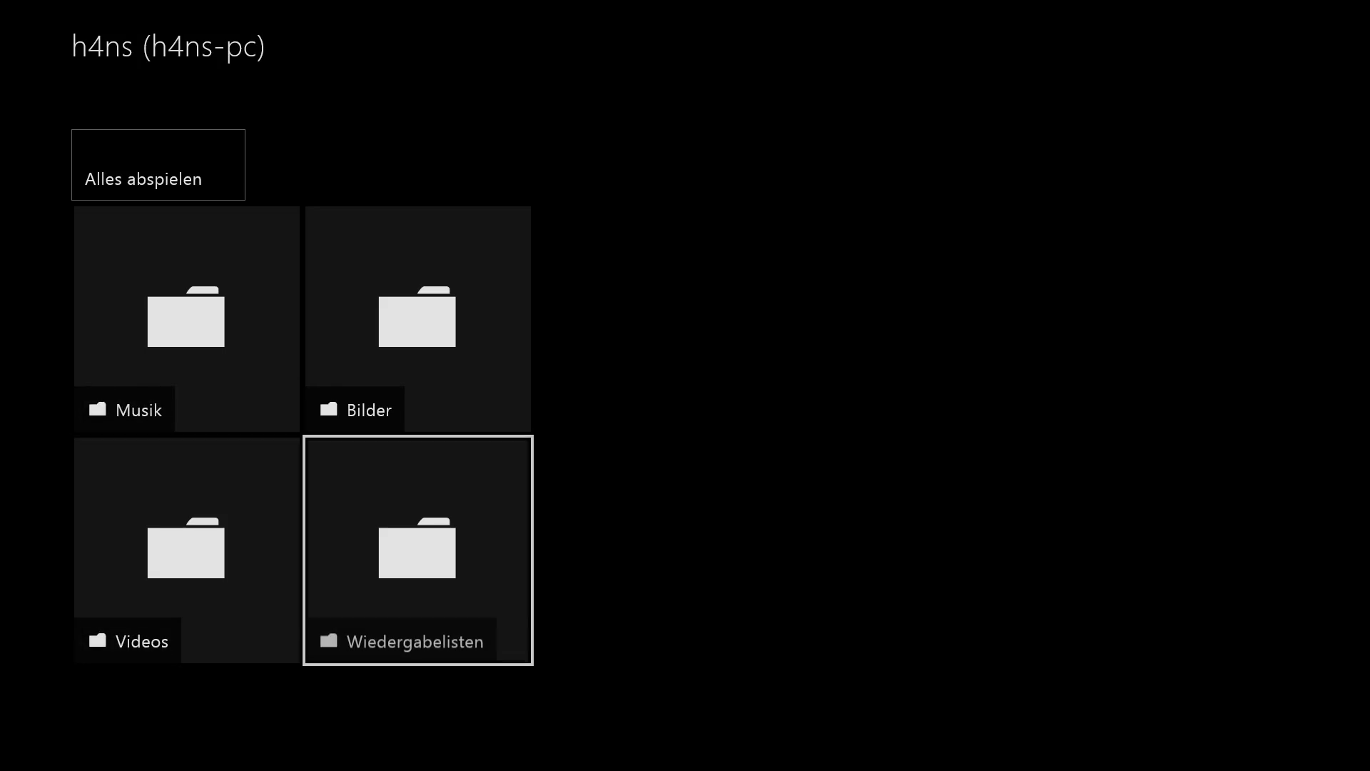
key(Left)
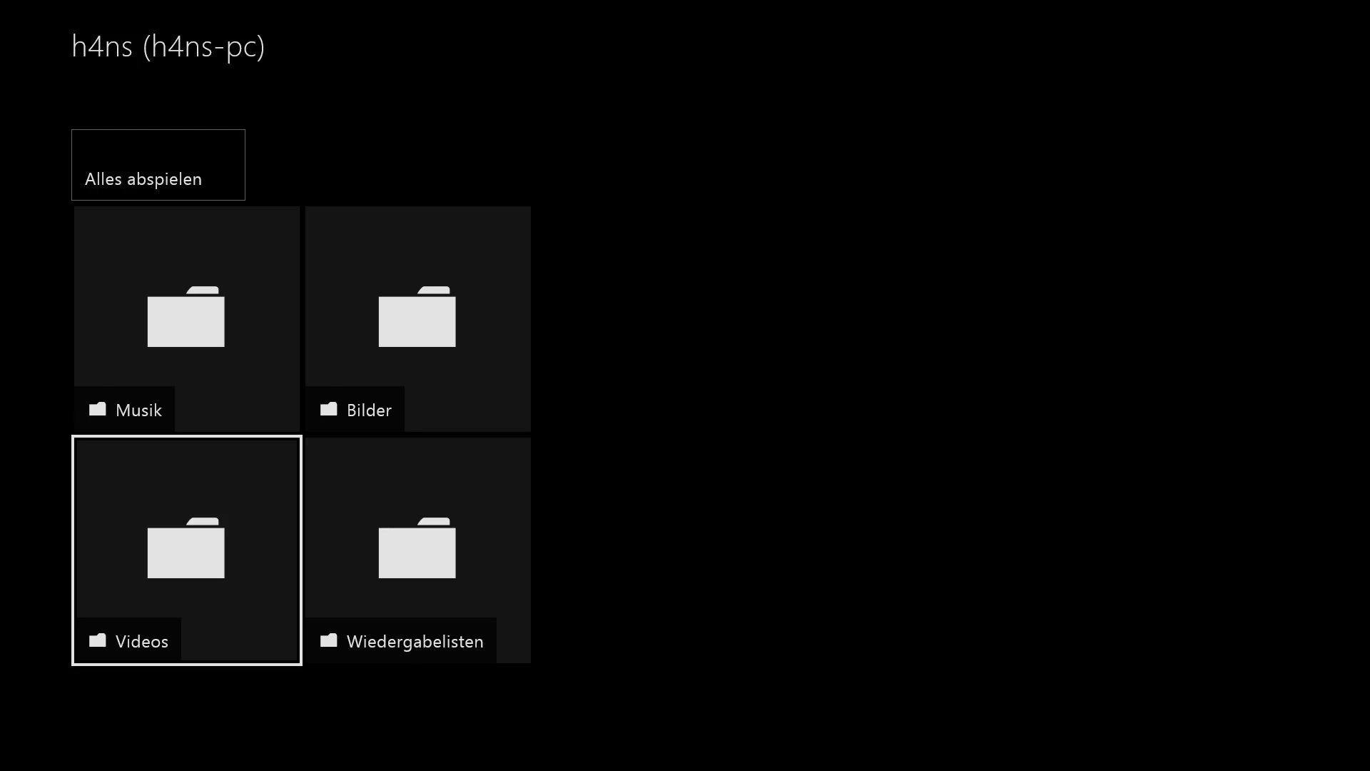
key(Up)
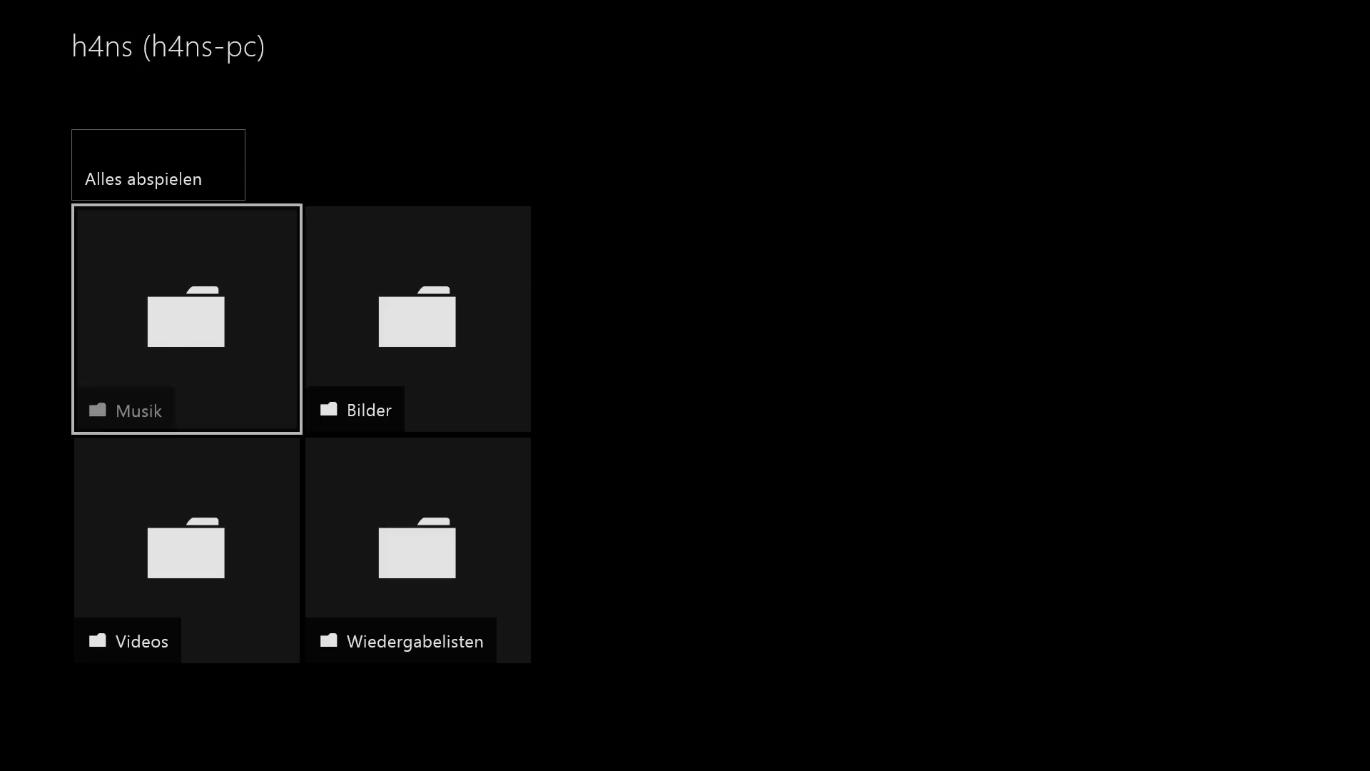
key(Return)
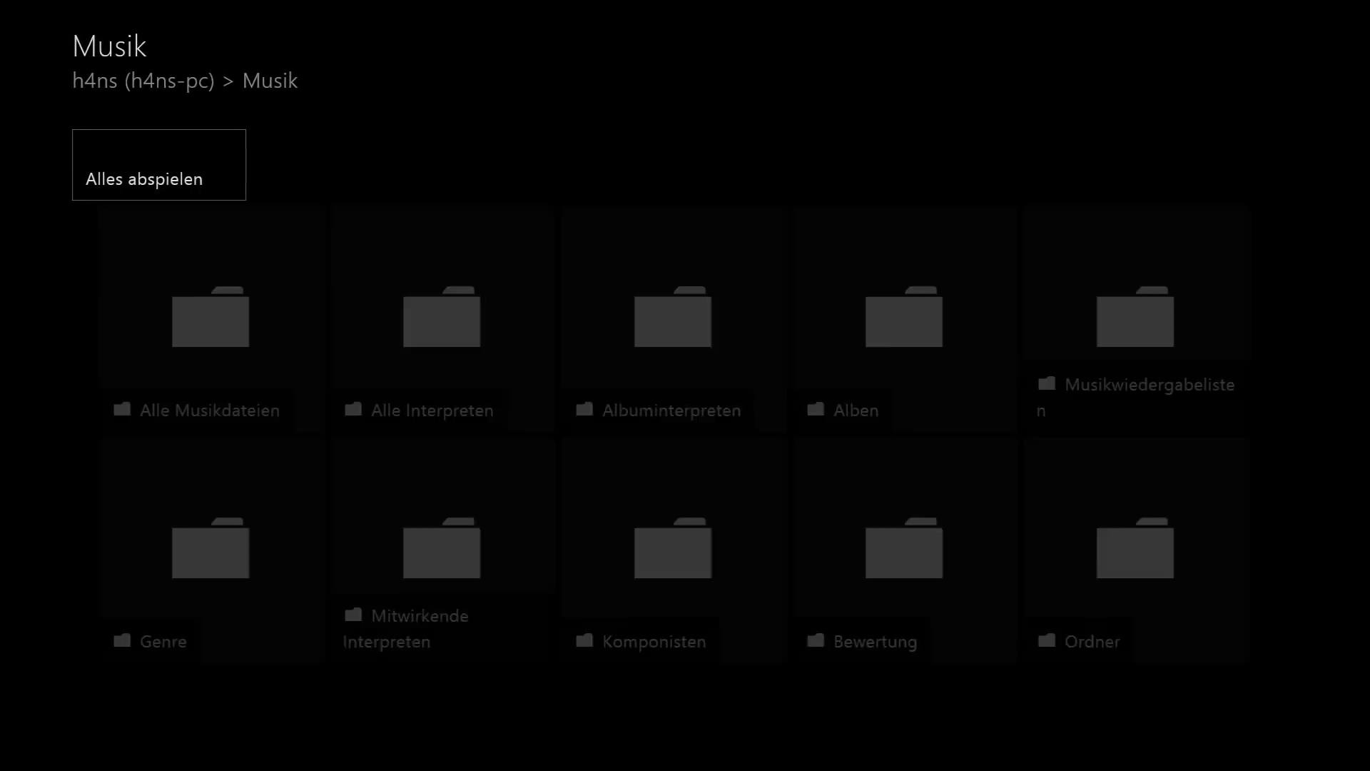
Browse the music categories and open the Ordner category.
key(Down)
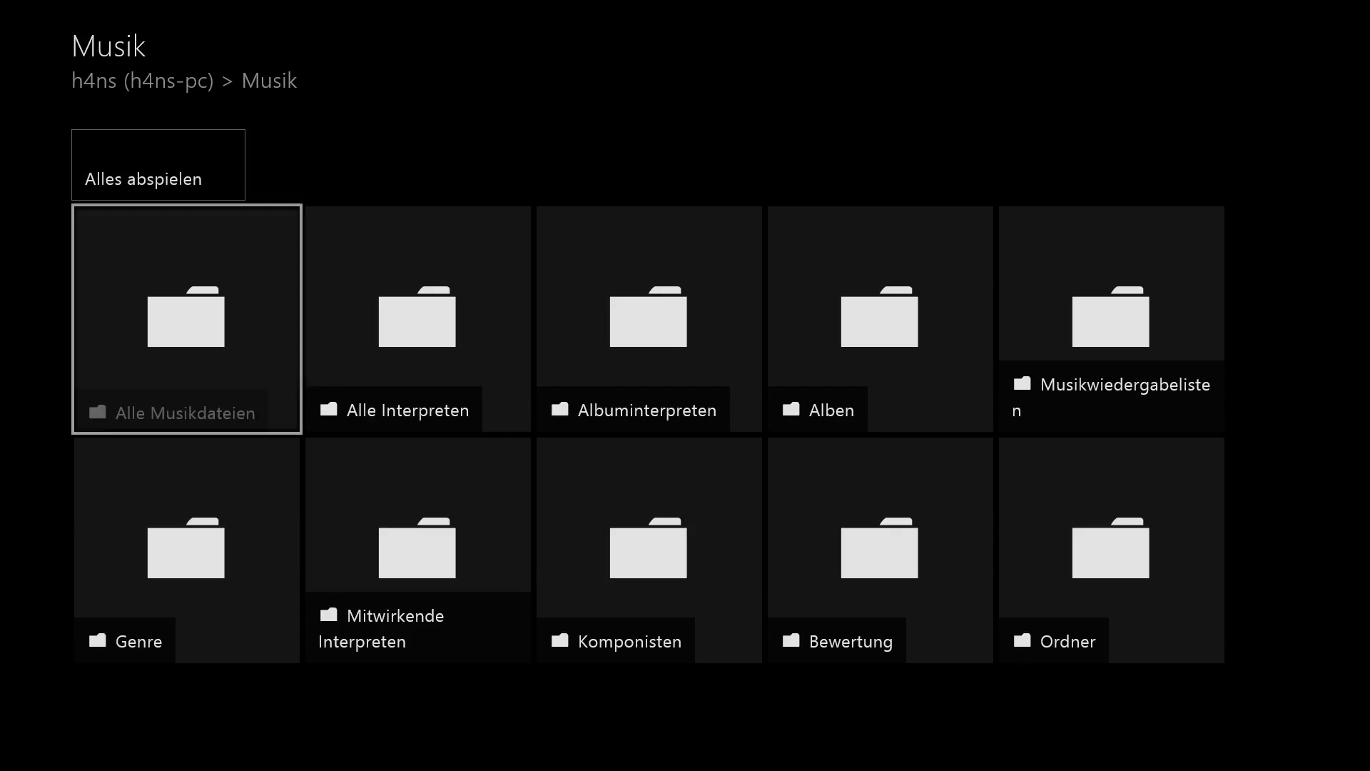
key(Right)
key(Right)
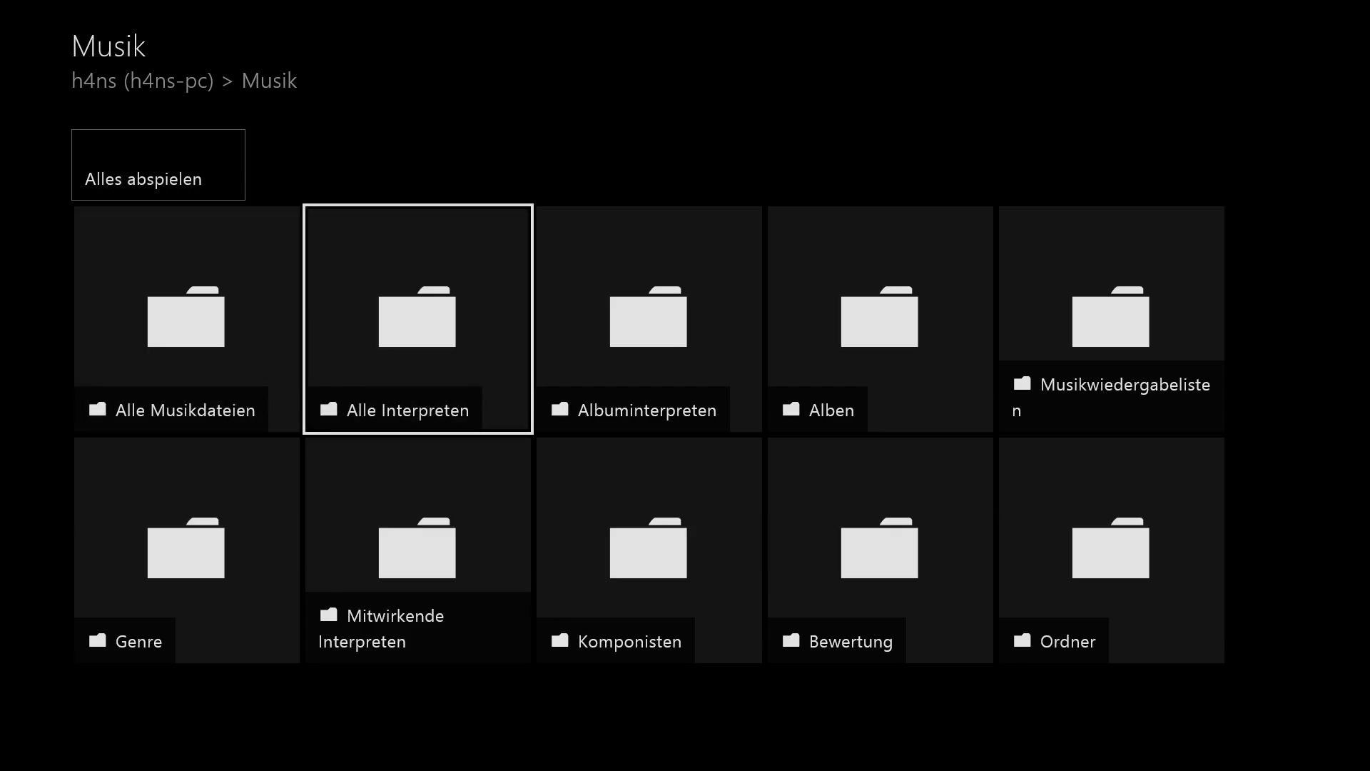
key(Right)
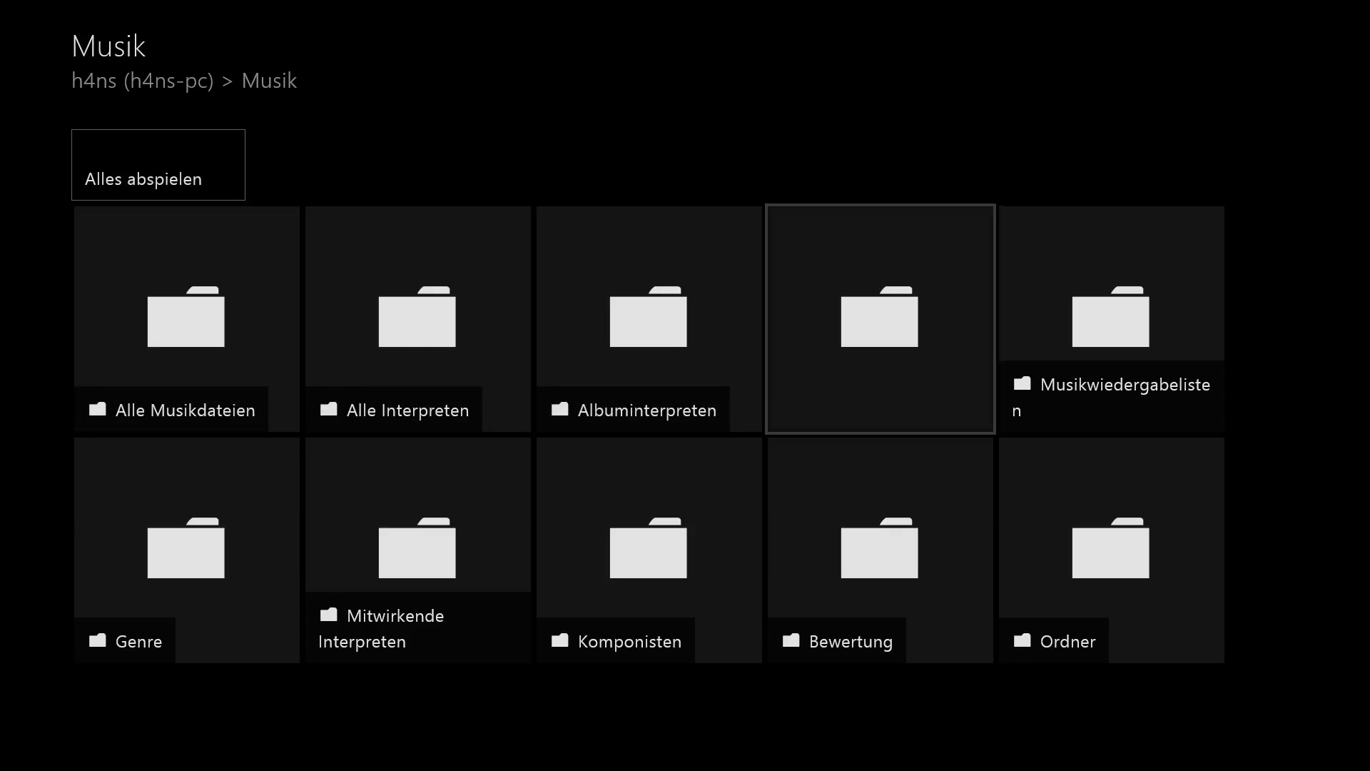
key(Left)
key(Left)
key(Left)
key(Down)
key(Right)
key(Right)
key(Right)
key(Right)
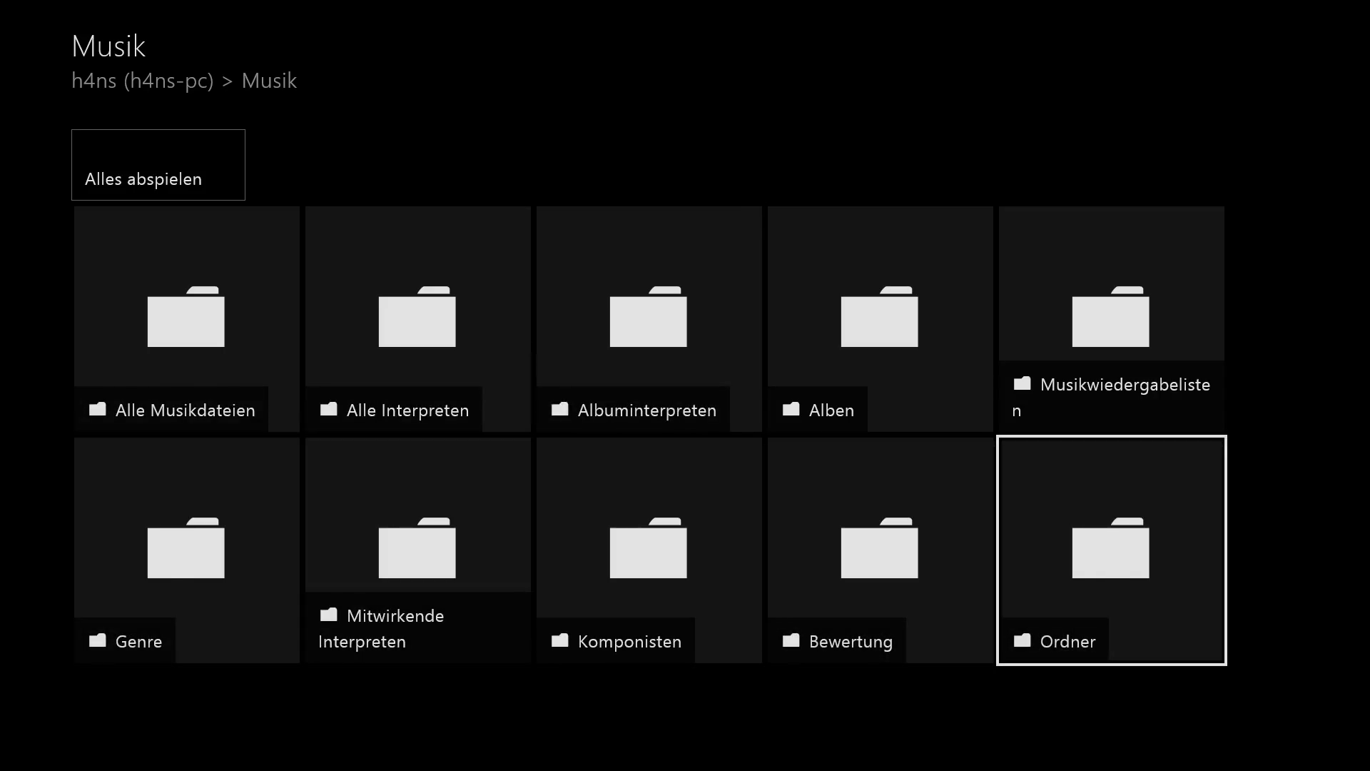
key(Return)
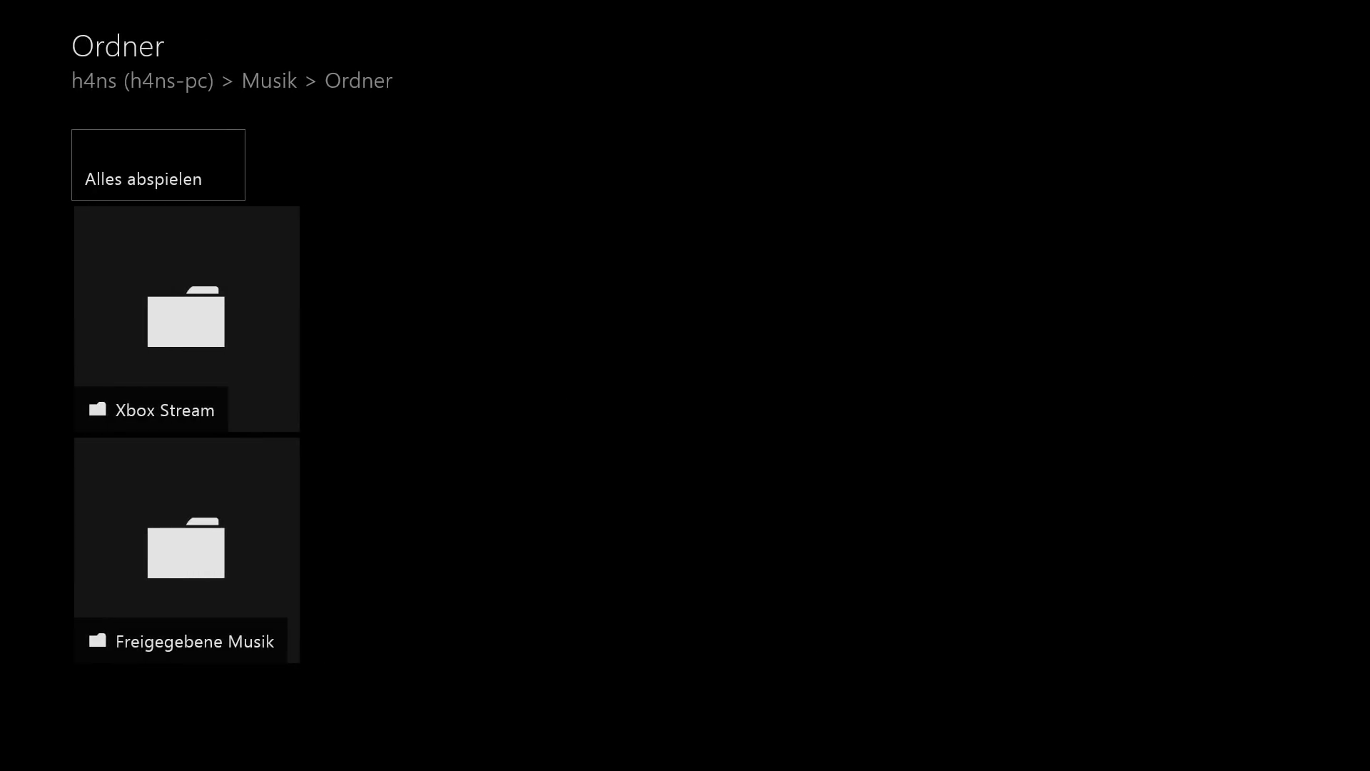
Open the Musik subfolder inside Xbox Stream and play the track Keep The Pace.
key(Down)
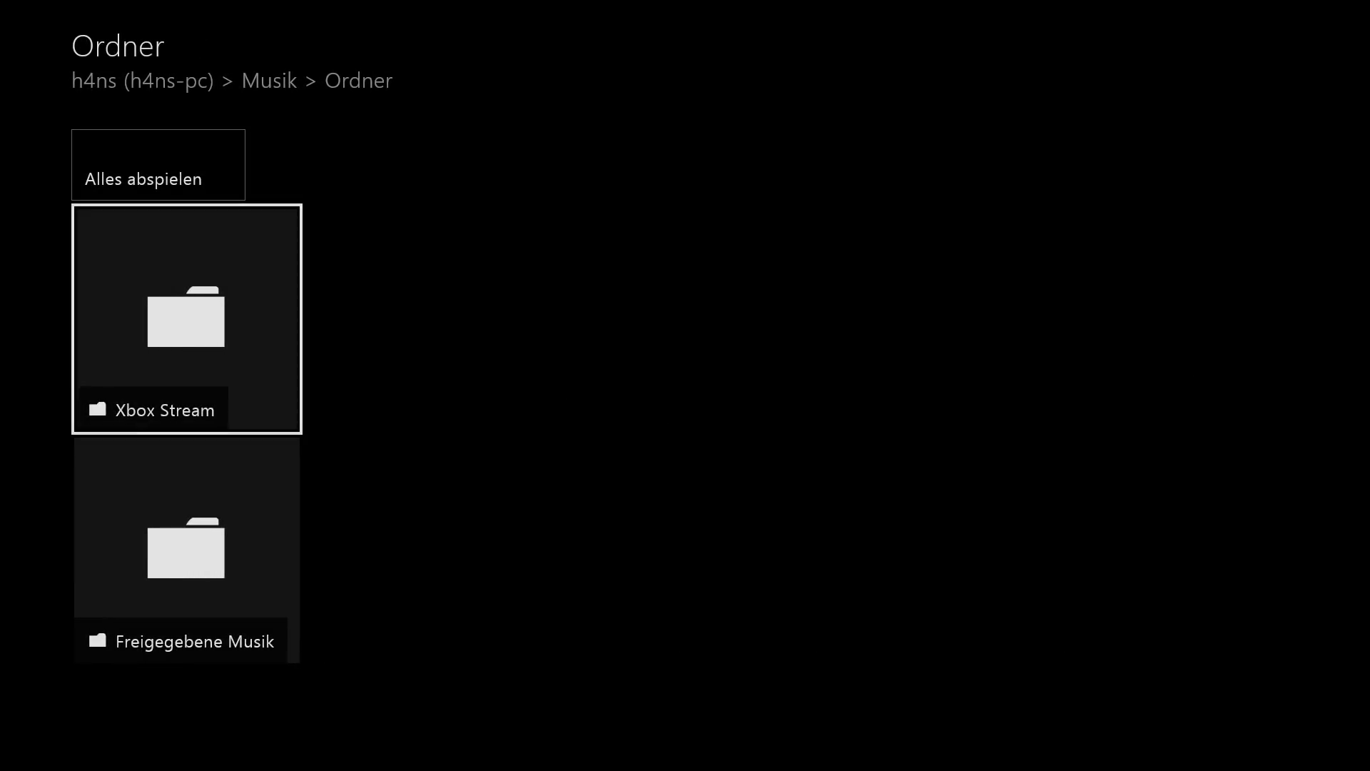
key(Return)
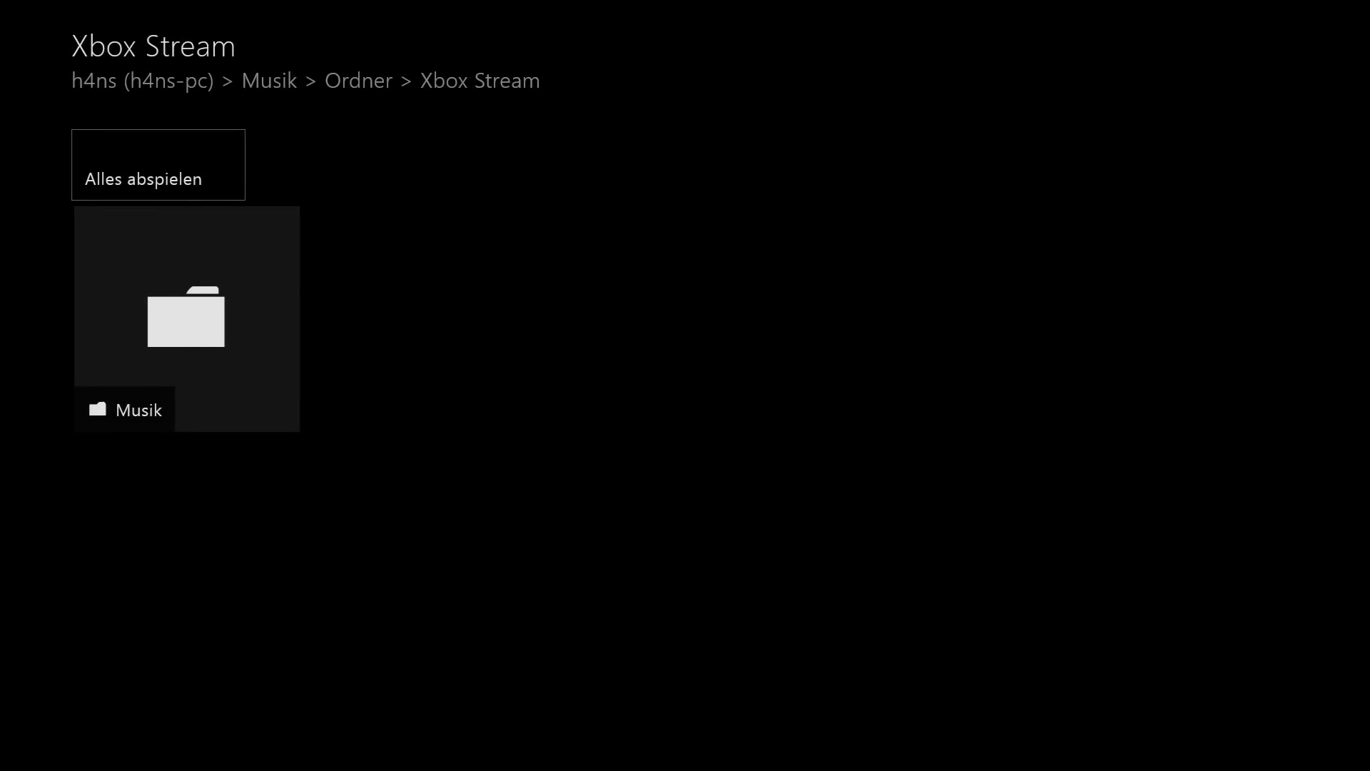
key(Down)
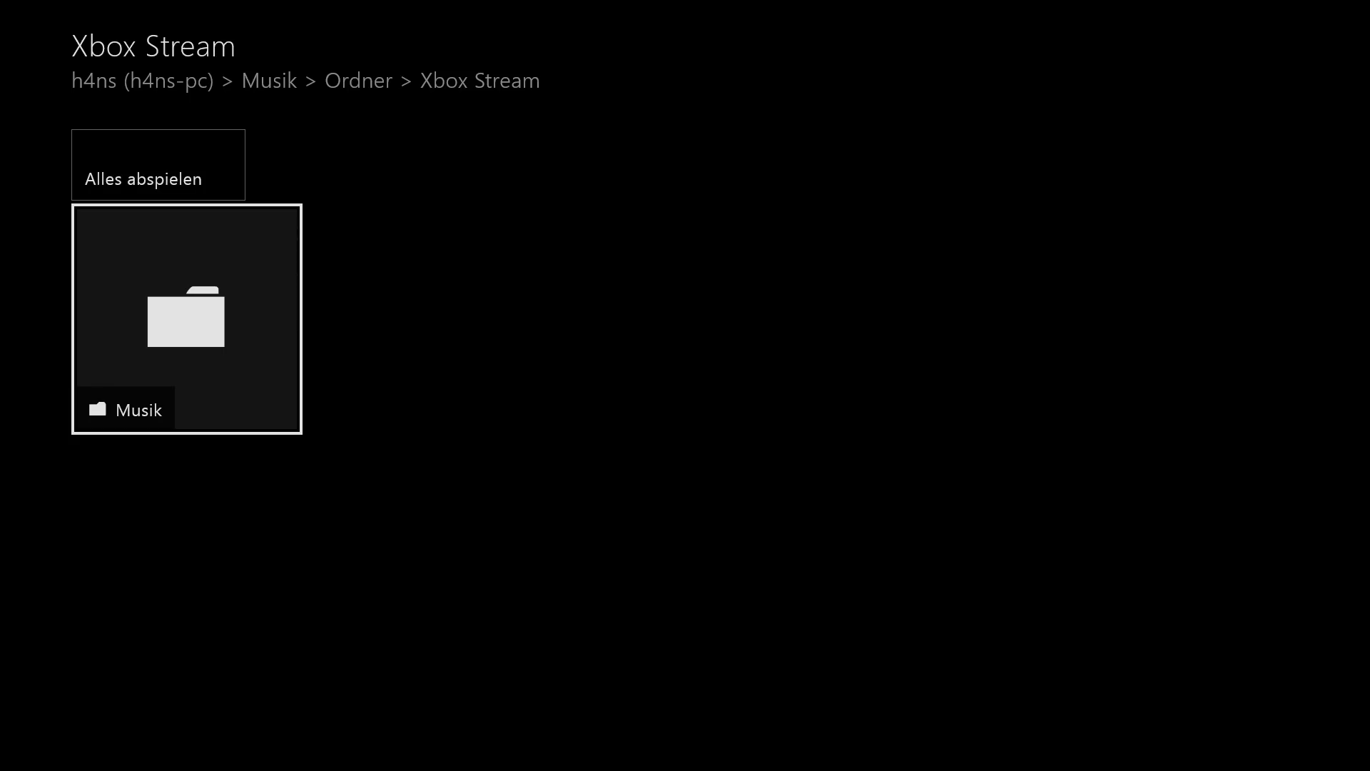
key(Return)
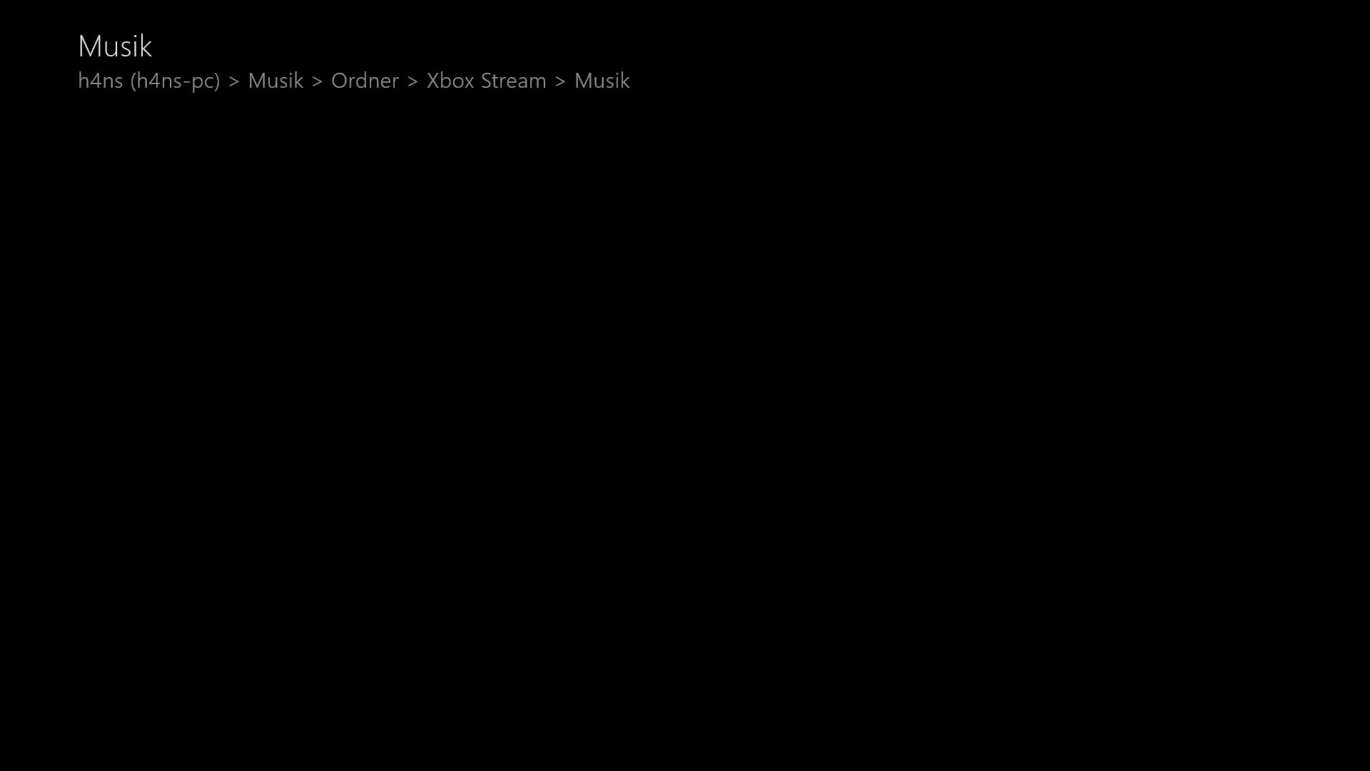
key(Down)
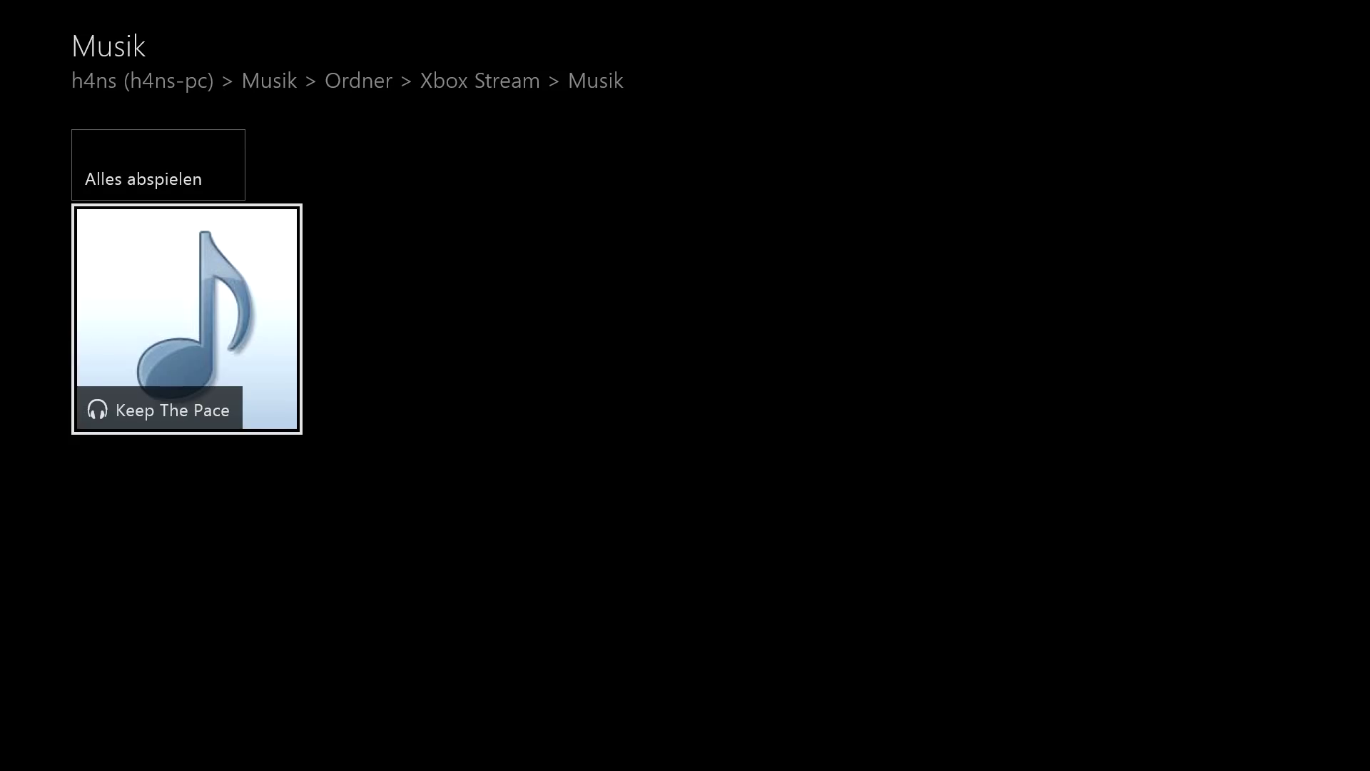
key(Return)
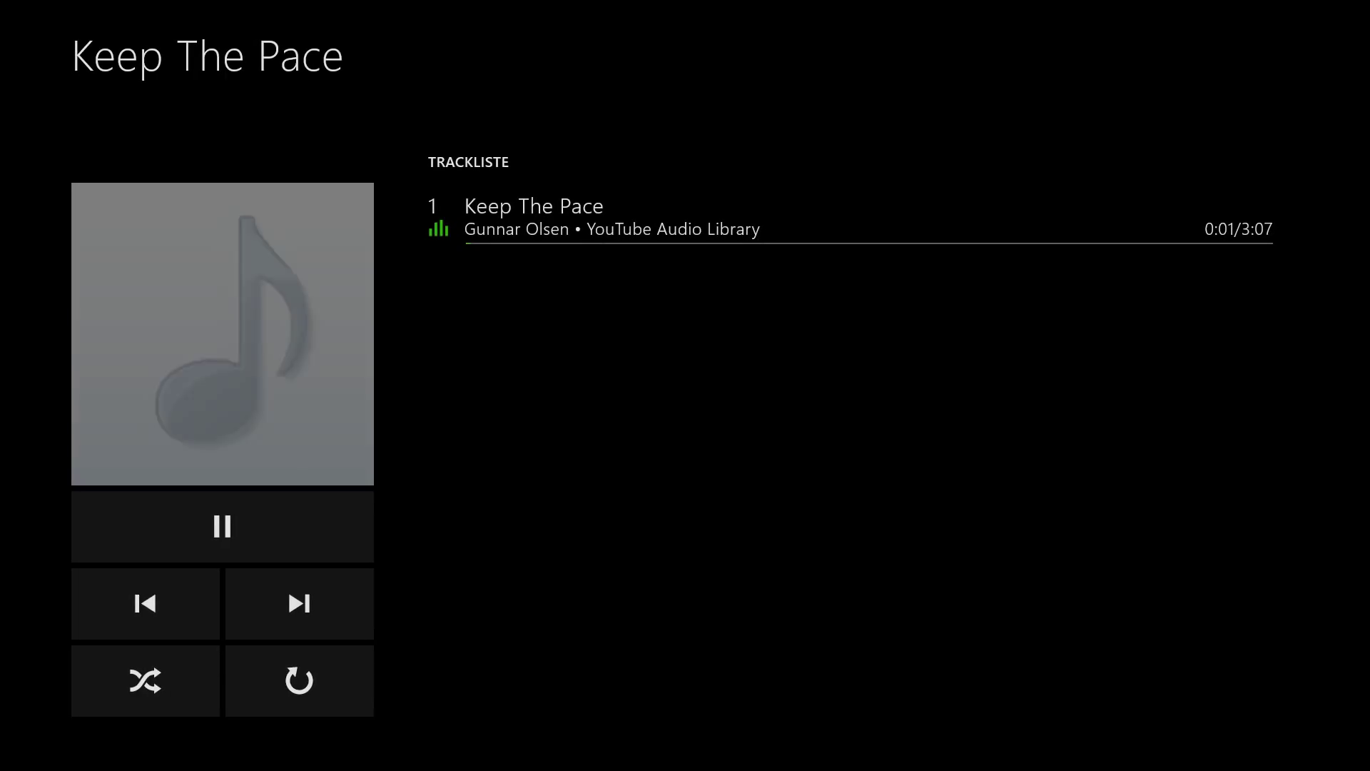